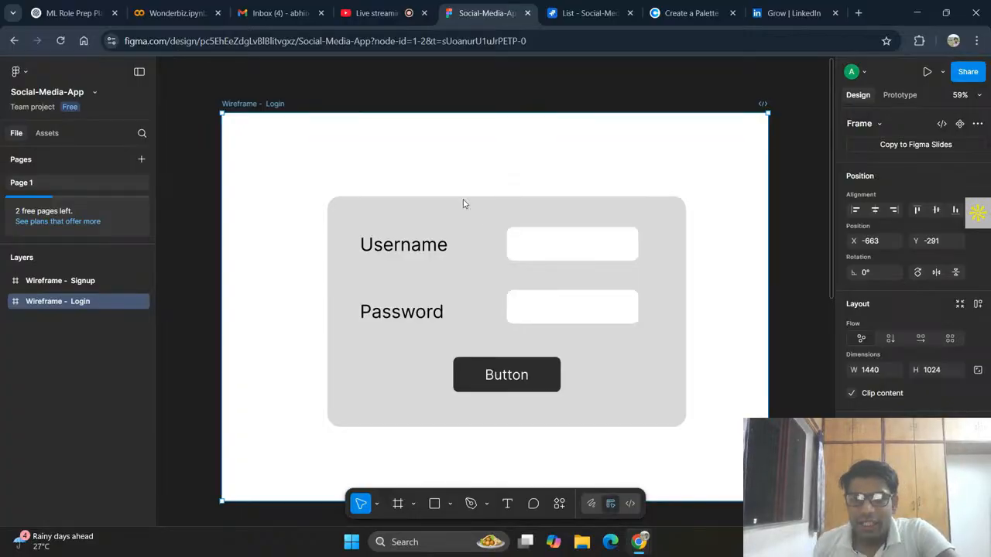
Step: Change the label of the button on the Login wireframe to "Submit"
double_click(517, 377)
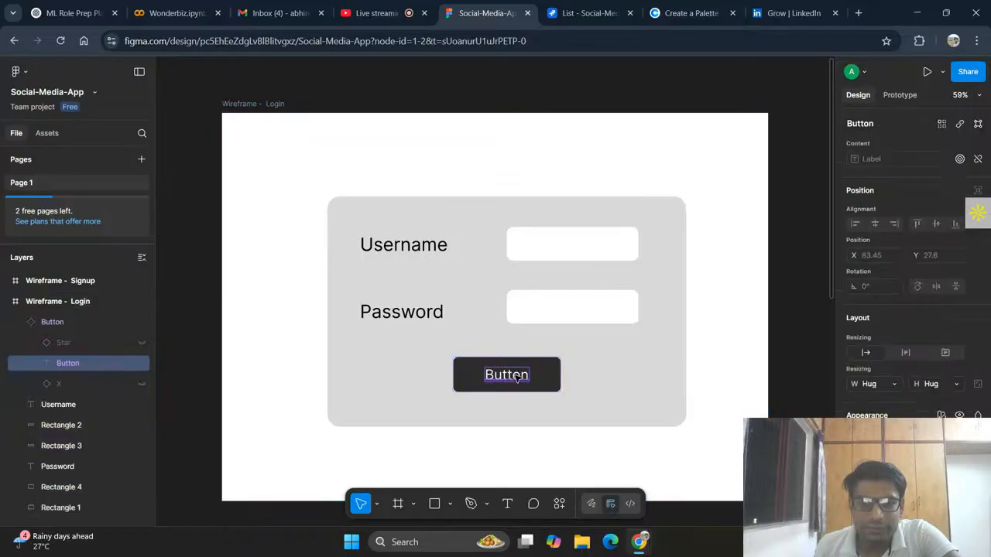
left_click(522, 375)
left_click_drag(526, 374, 494, 375)
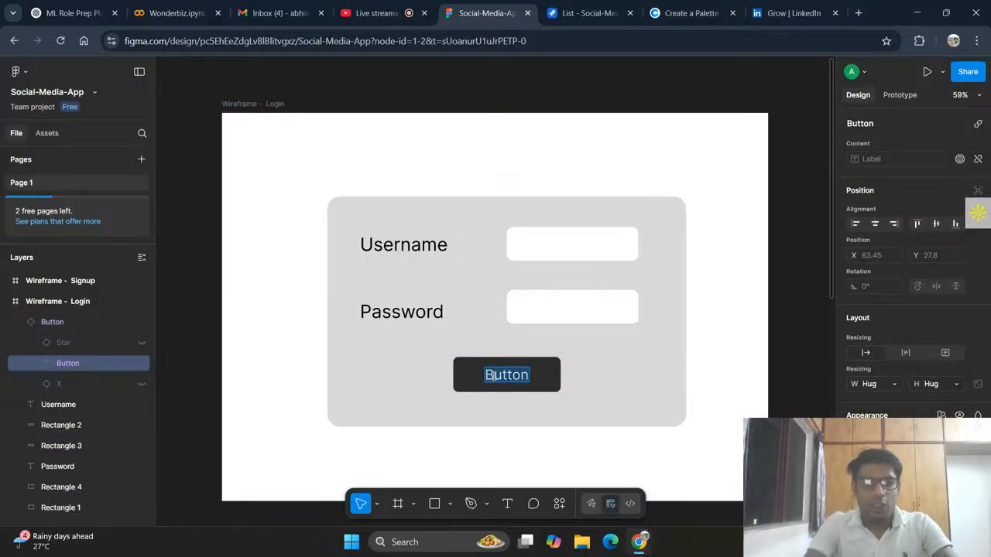
type("Submit")
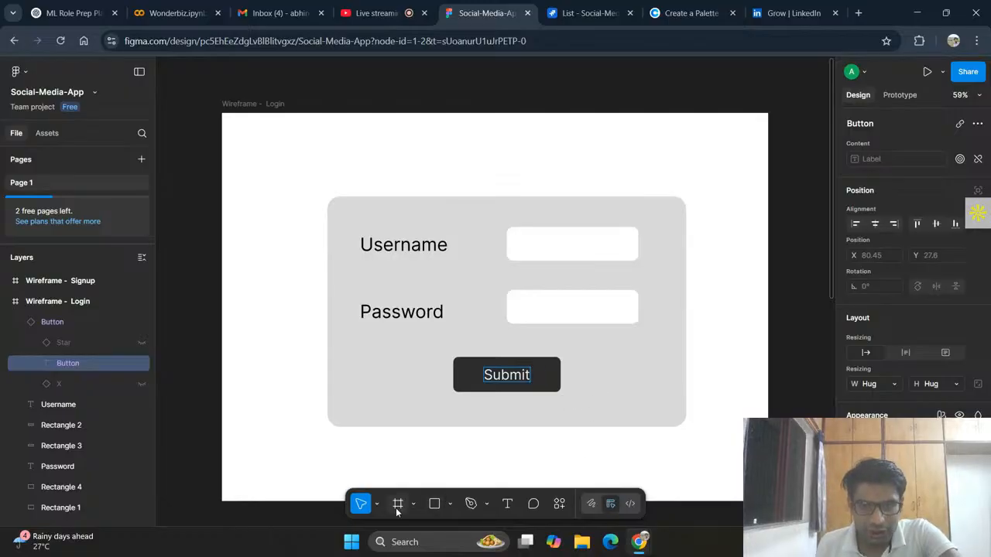
Step: Add a text box about 549 × 58 below the Submit button reading "Didn't have Account? Sign Up"
left_click(508, 504)
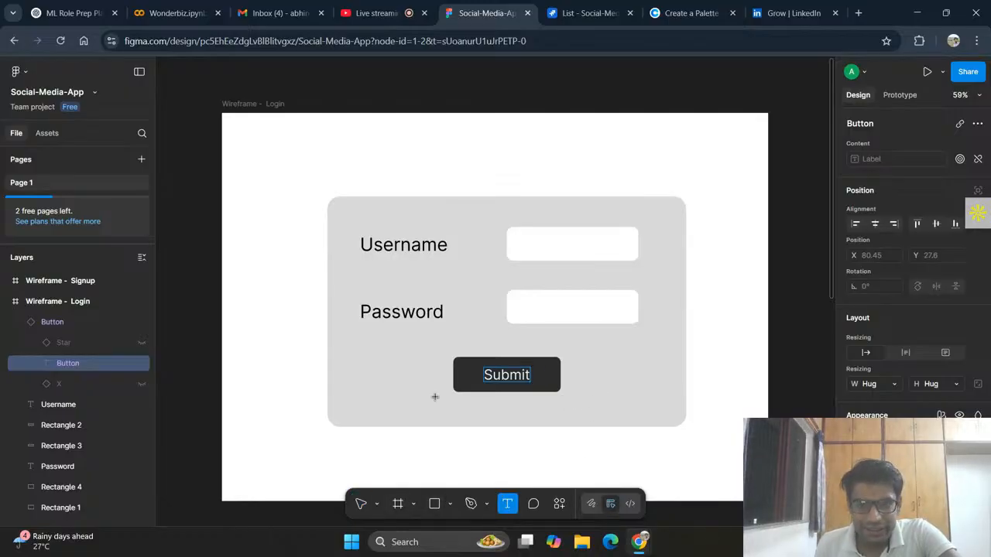
left_click_drag(426, 399, 628, 419)
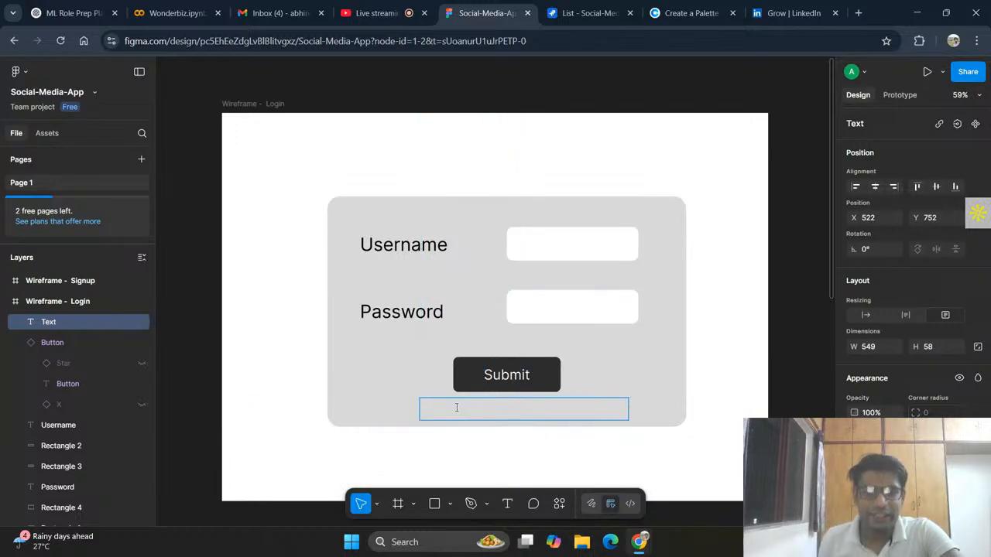
type("D")
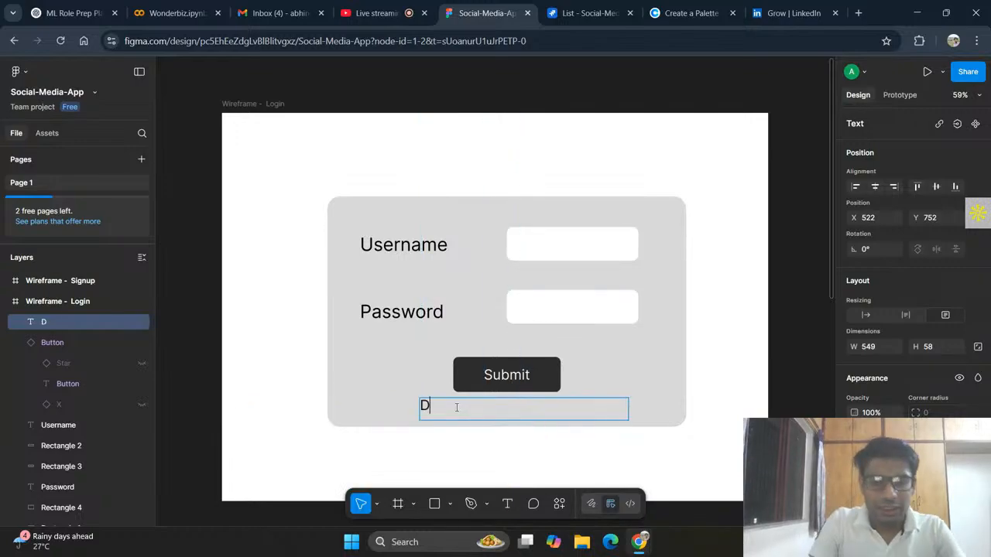
type("idn't have")
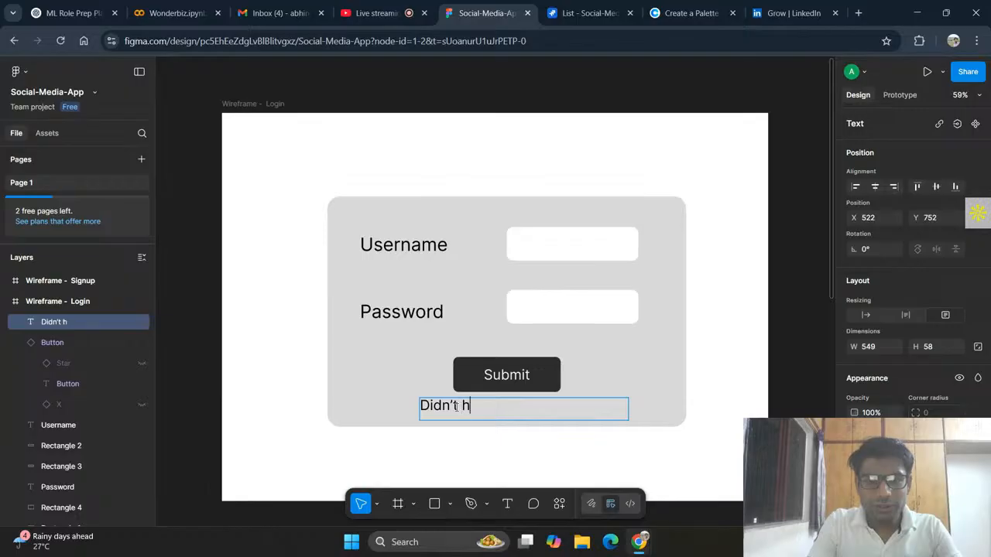
type(" Acc")
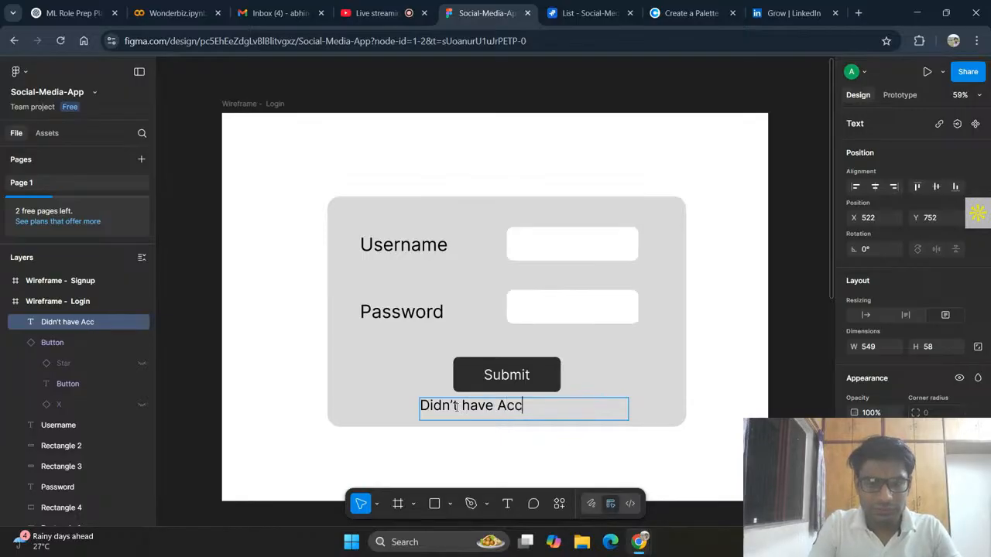
type("ount? ")
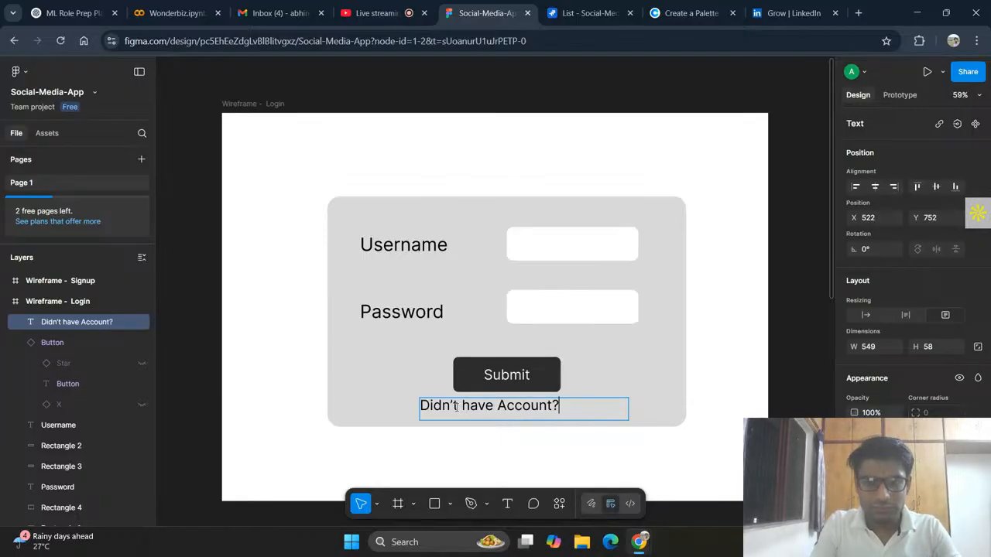
type("Si")
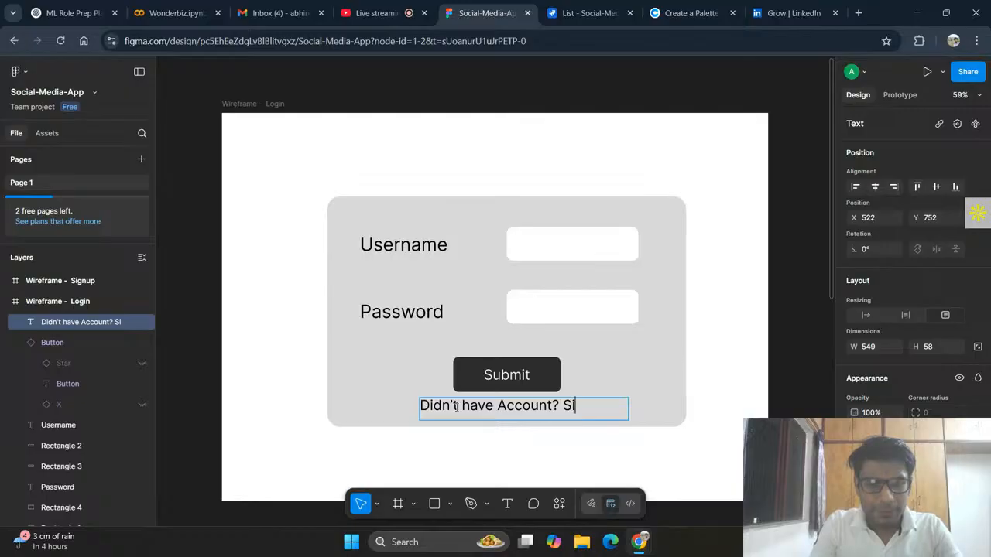
type("gn Up")
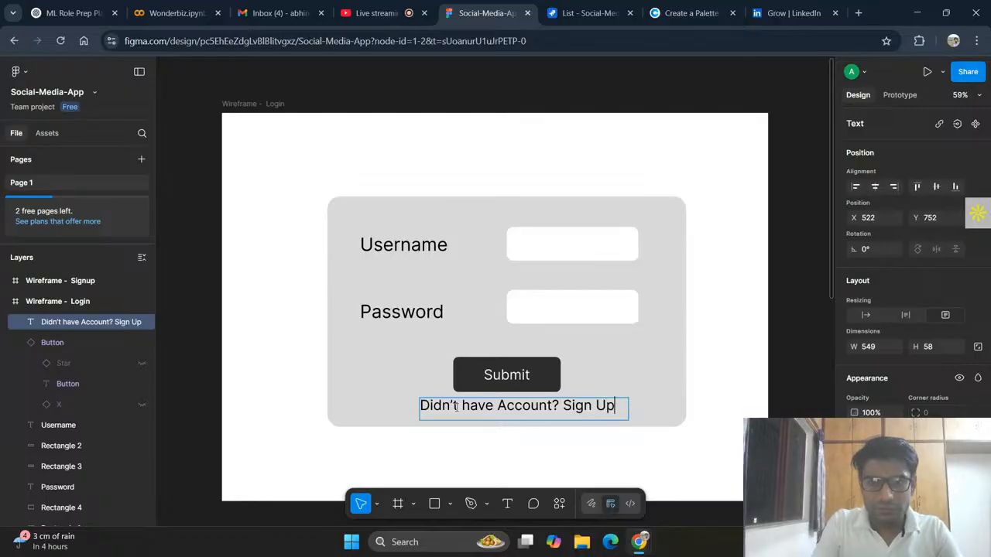
Step: Set the fill of only the words "Sign Up" in the new text to purple 673899
key("shift+Left")
key("shift+Left")
key("shift+Left")
key("shift+Left")
key("shift+Left")
key("shift+Left")
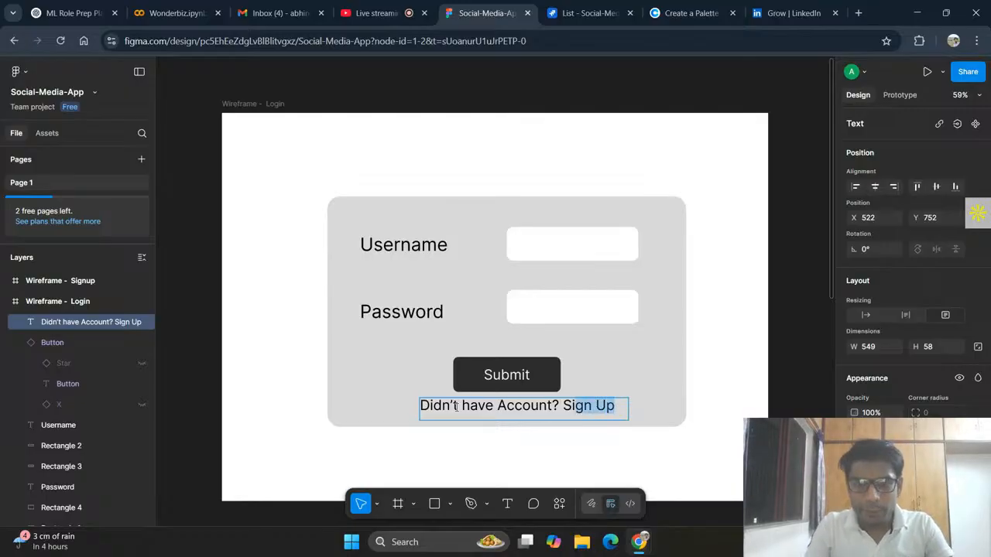
key("shift+Left")
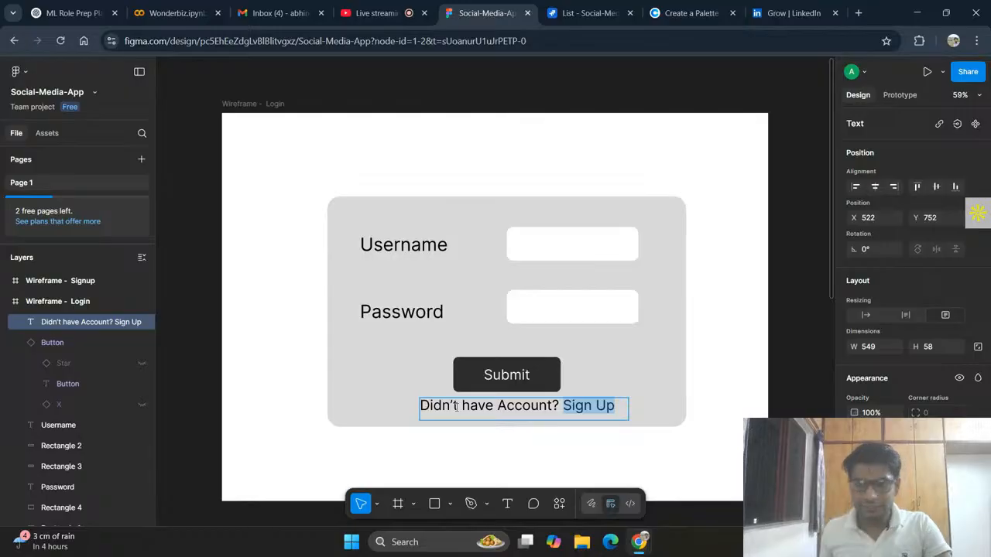
scroll(869, 368, "down", 3)
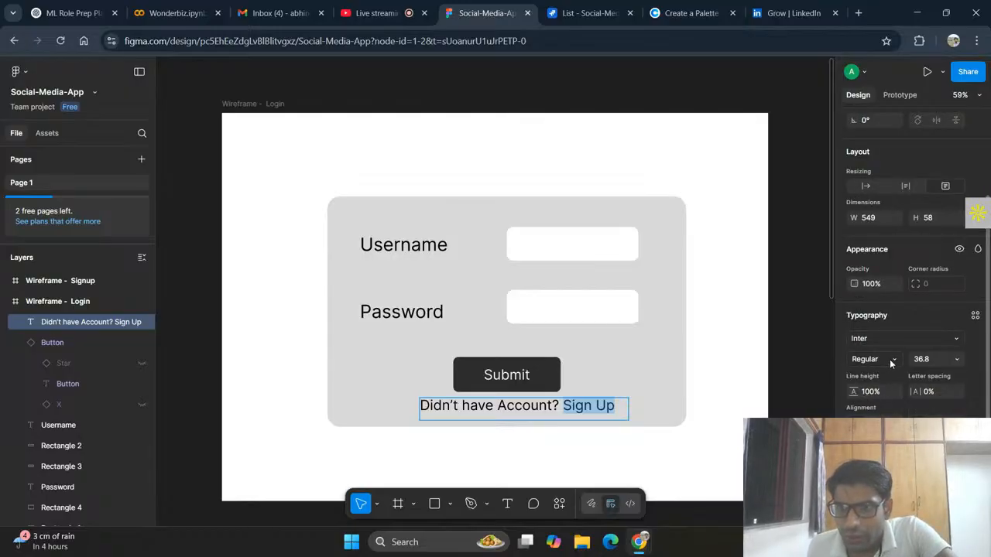
scroll(891, 358, "down", 2)
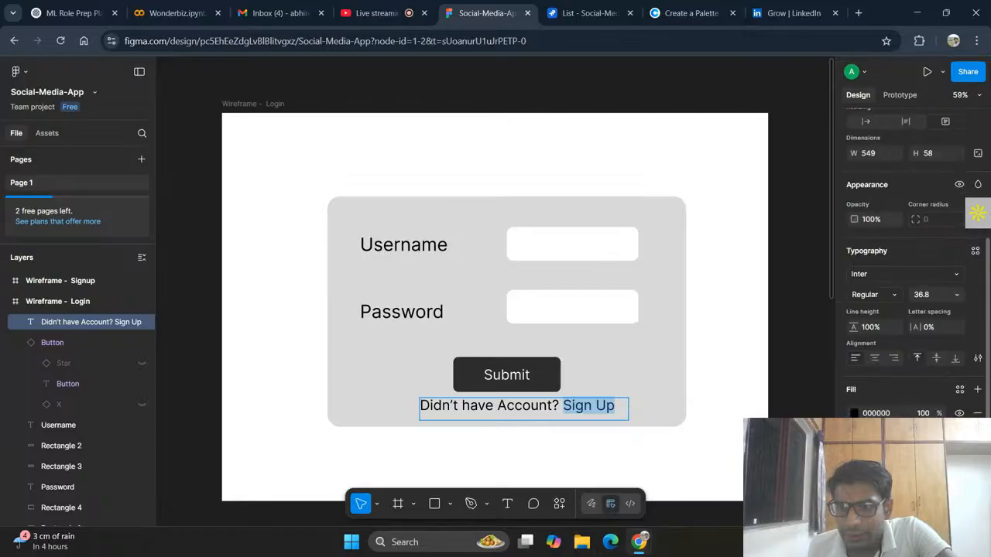
left_click(855, 413)
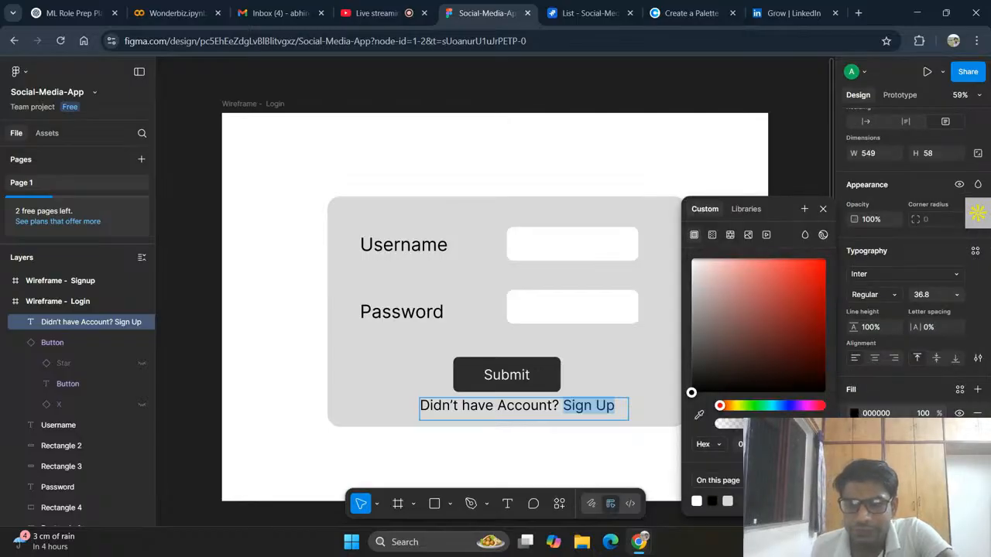
left_click(798, 407)
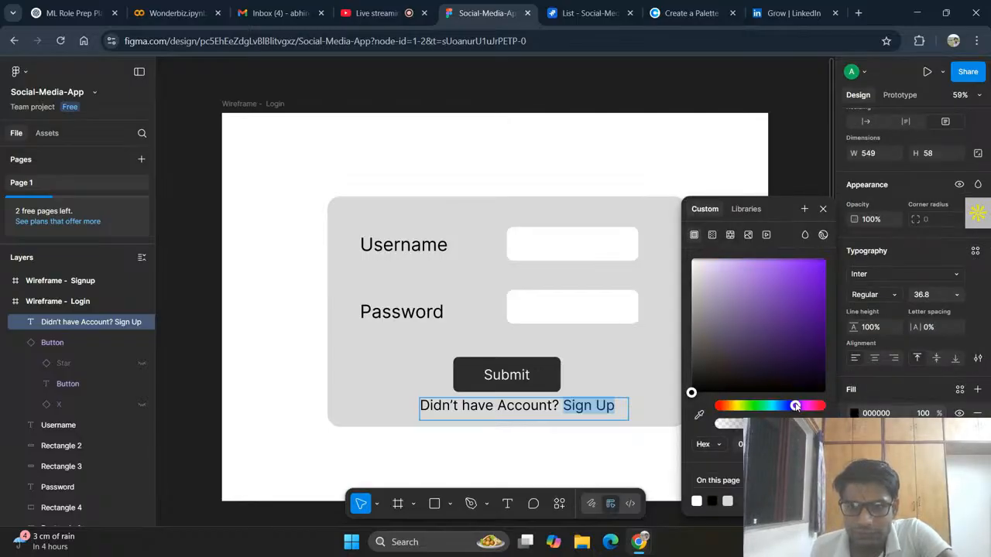
left_click(776, 314)
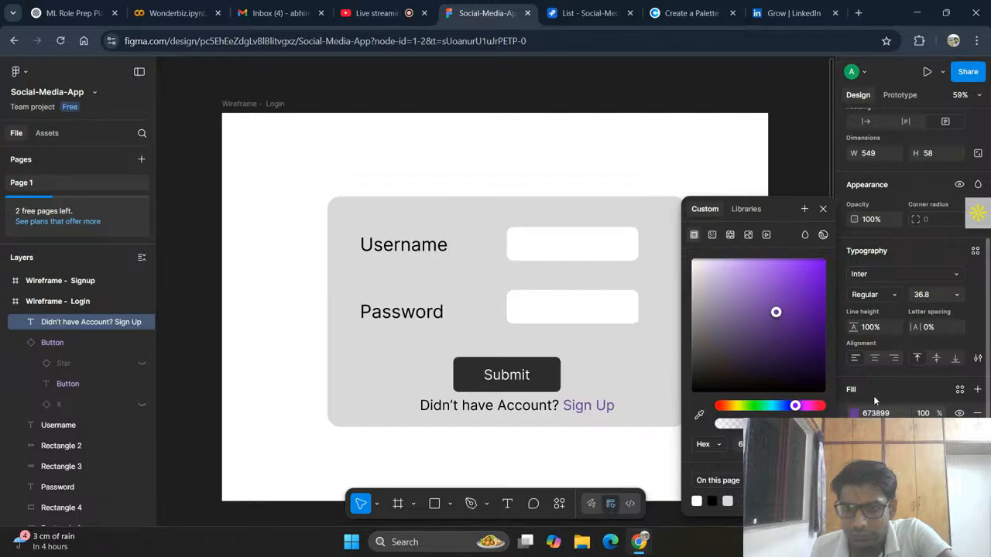
left_click(824, 210)
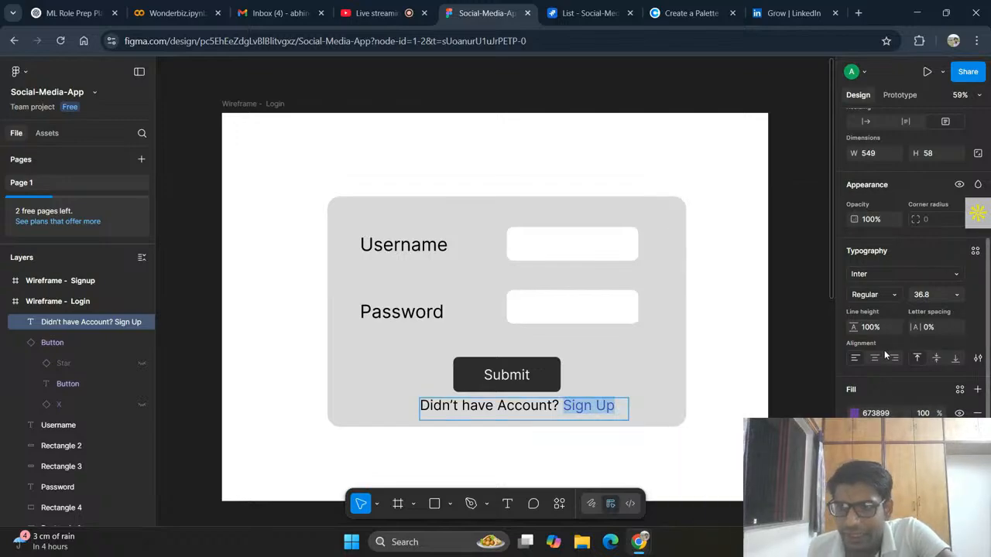
Step: Underline the words "Sign Up" and deselect the text
left_click(980, 357)
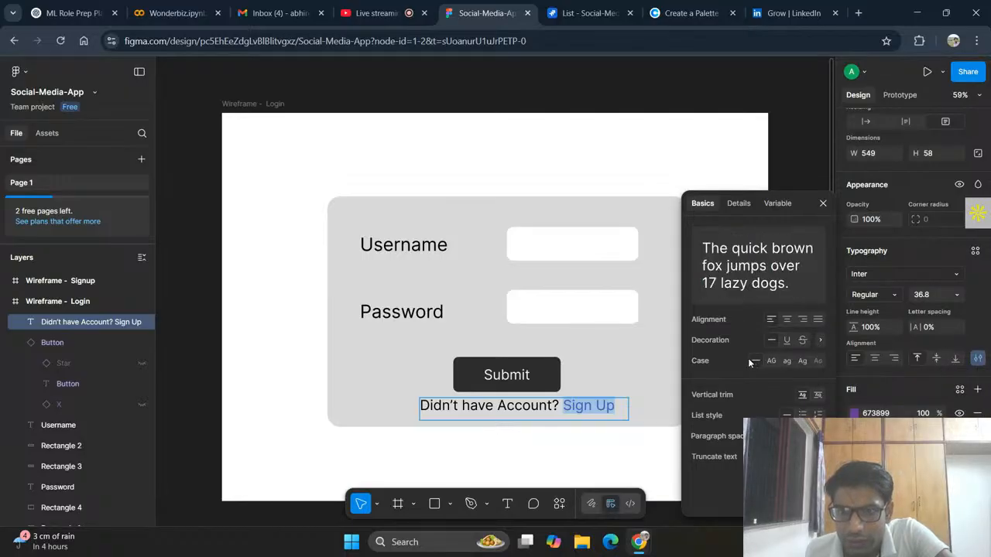
left_click(787, 341)
left_click(823, 203)
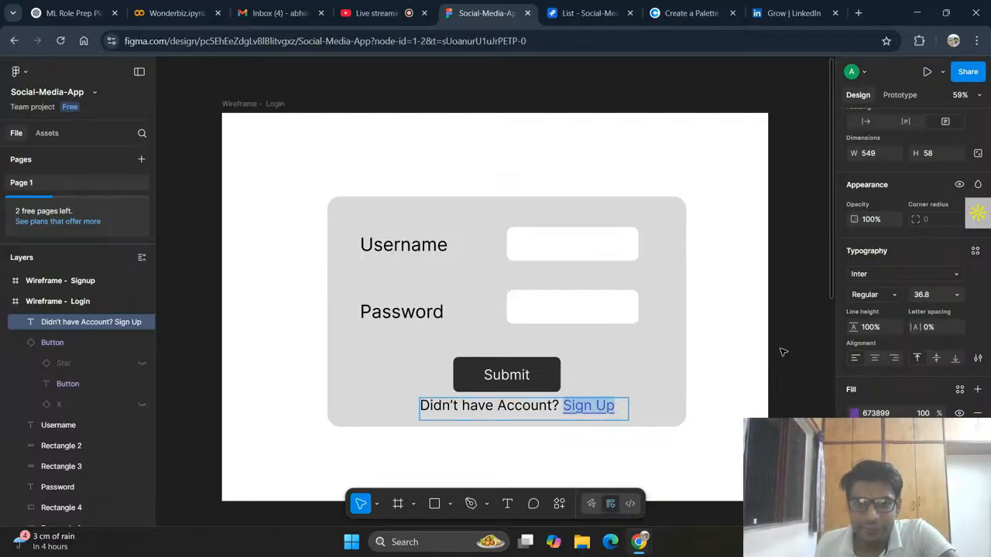
key("Escape")
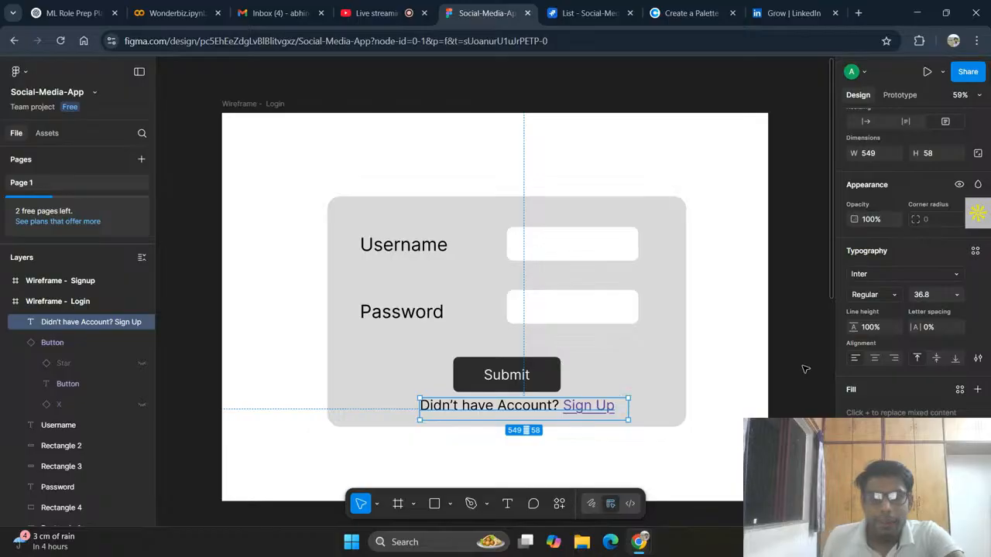
left_click(805, 369)
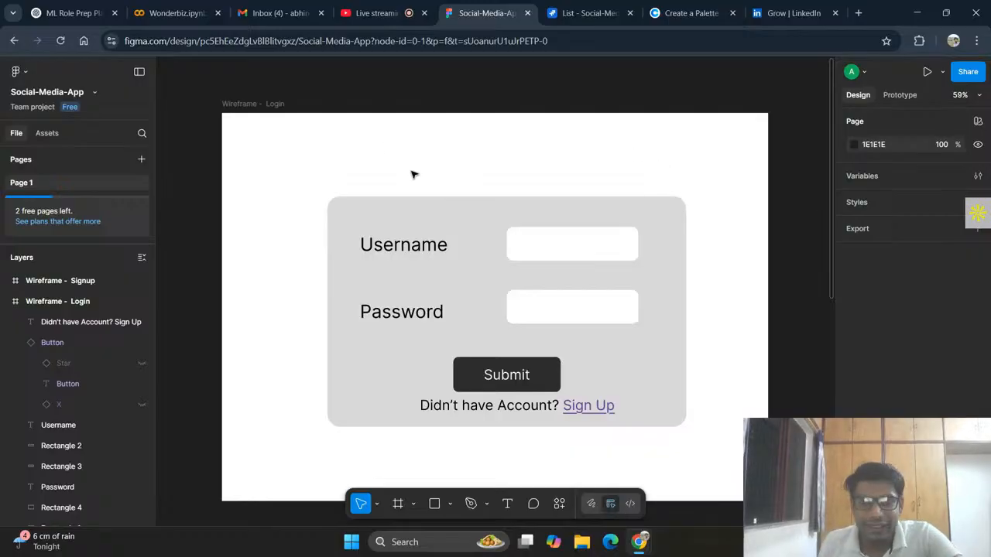
Step: Draw a text box about 864 × 106 above the login form and format it as Bold, size 48, centred
left_click(508, 503)
left_click_drag(338, 142, 666, 182)
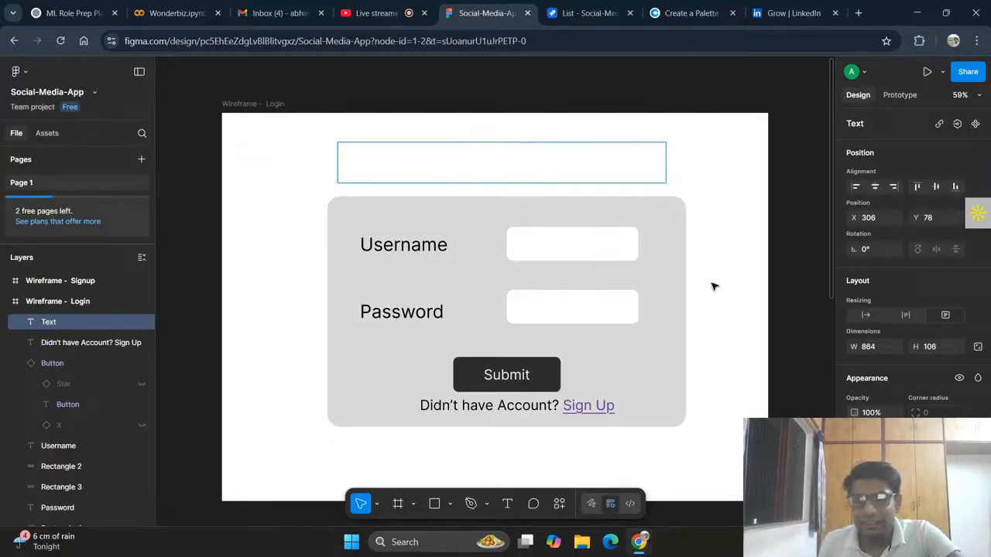
left_click(881, 494)
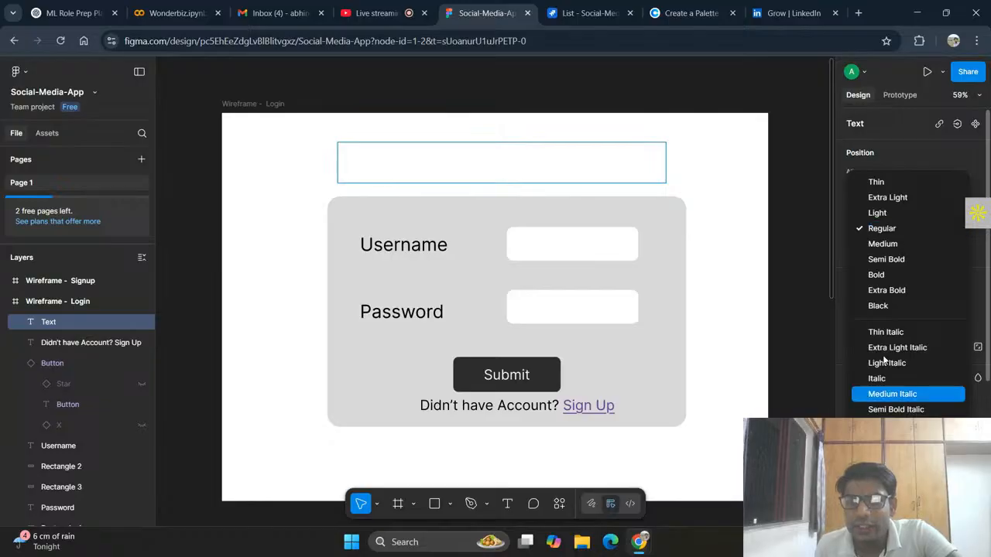
left_click(889, 275)
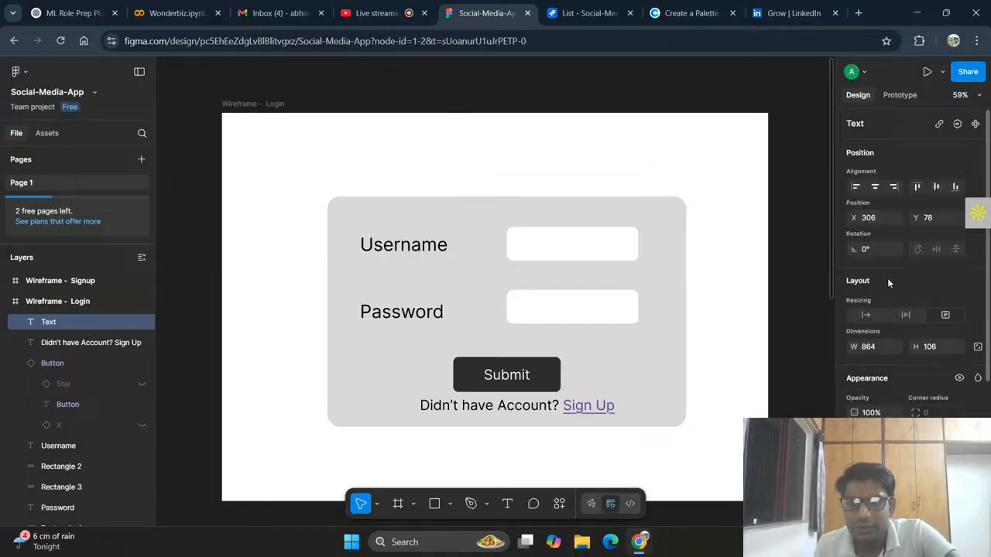
scroll(903, 312, "down", 3)
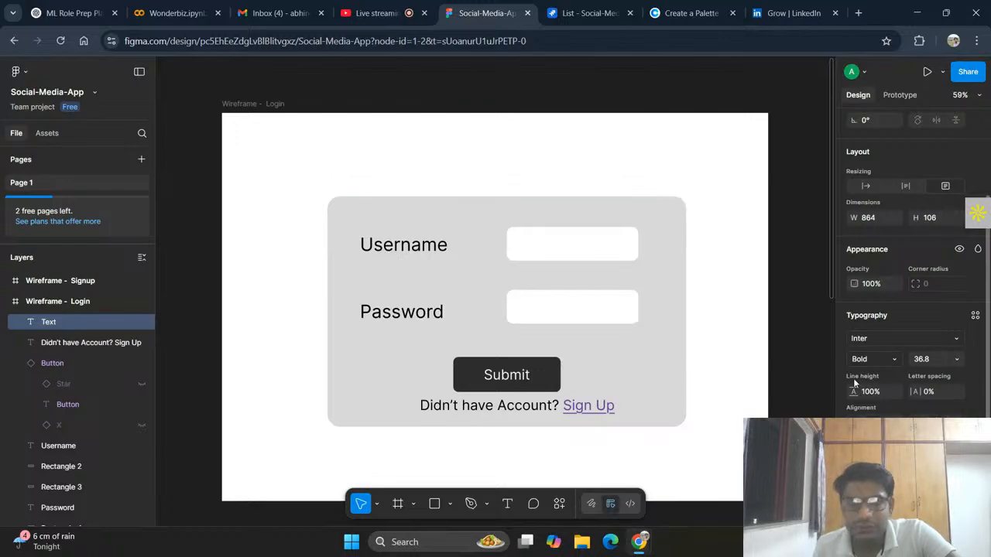
double_click(362, 155)
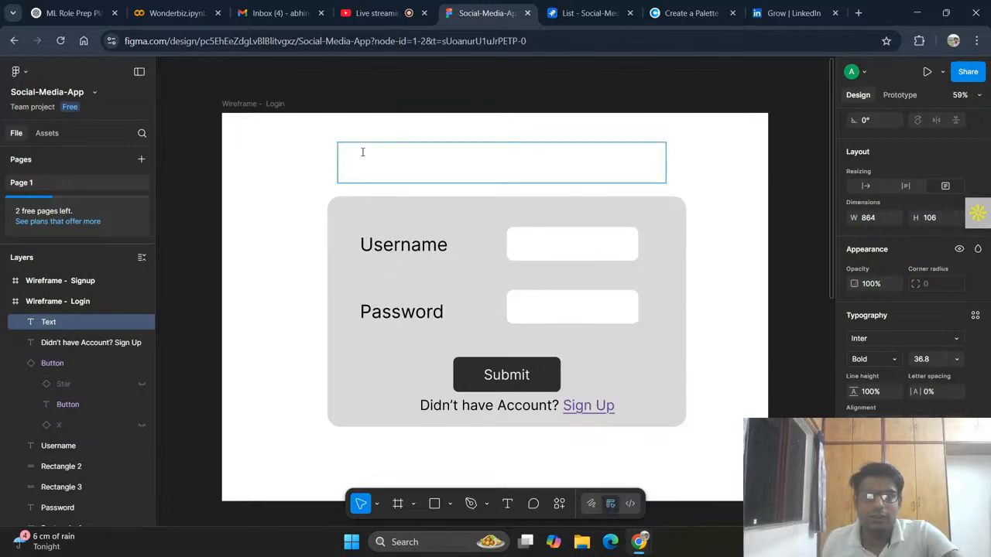
left_click(958, 358)
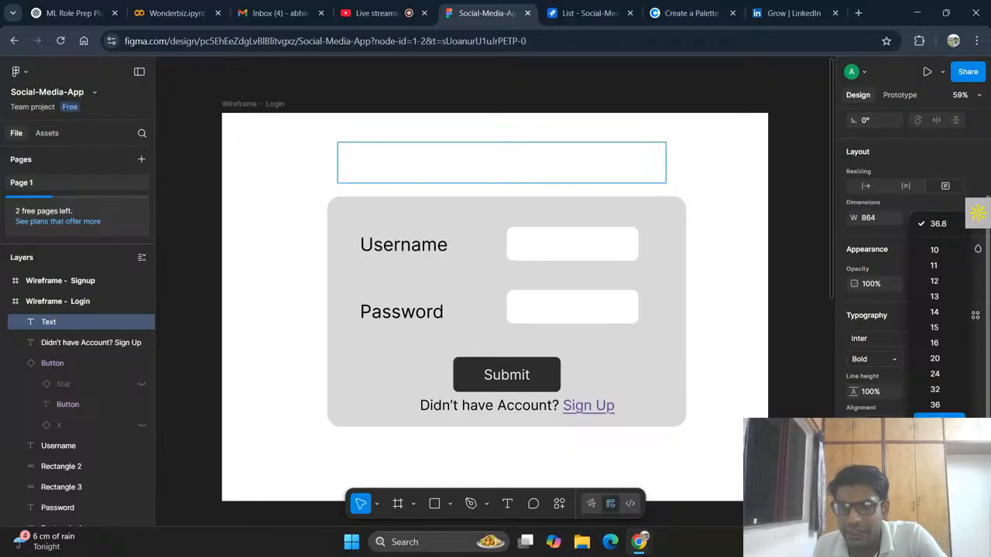
left_click(939, 421)
Step: Enter the title "SocioConnect" in the text box above the login form
left_click(503, 168)
type("Socio")
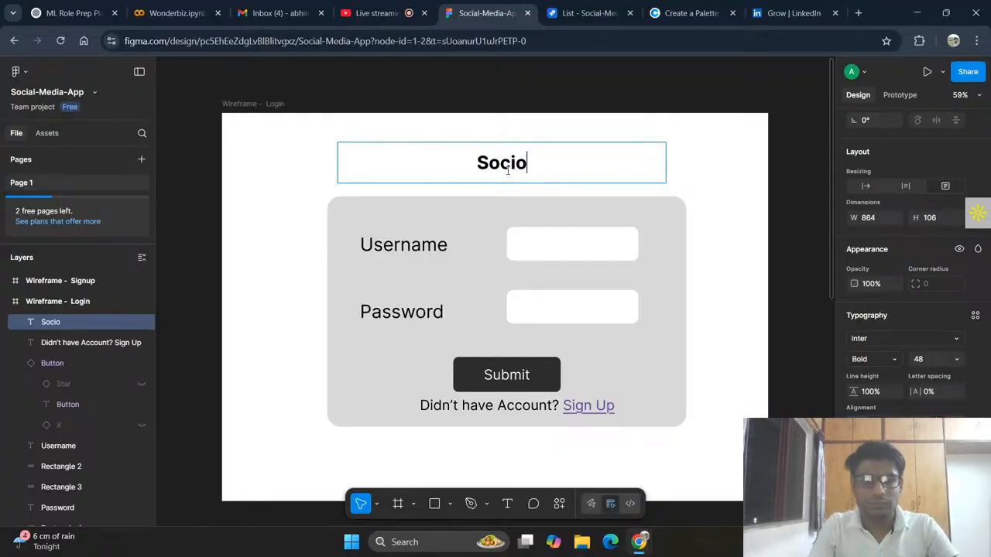
type("Conne")
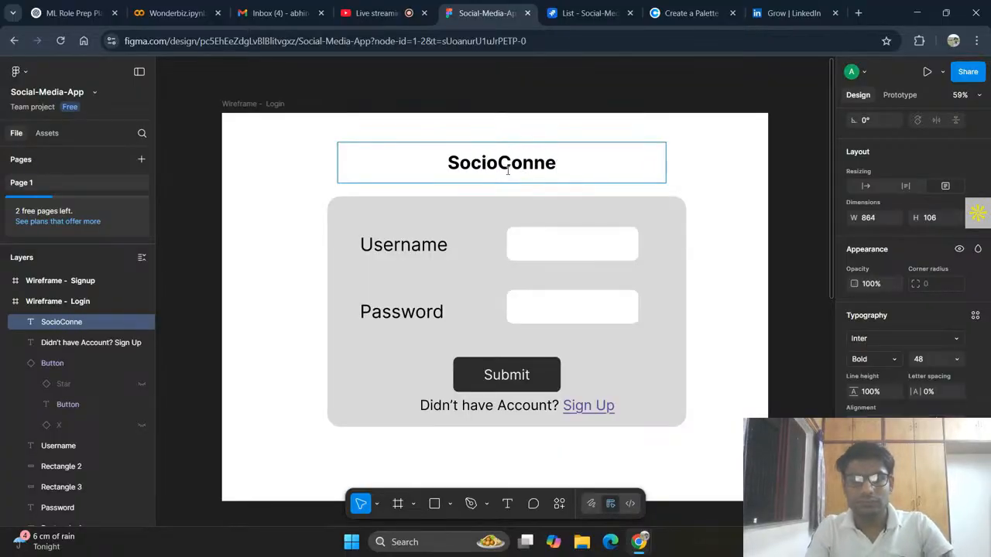
type("ct")
key("BackSpace")
type("ct")
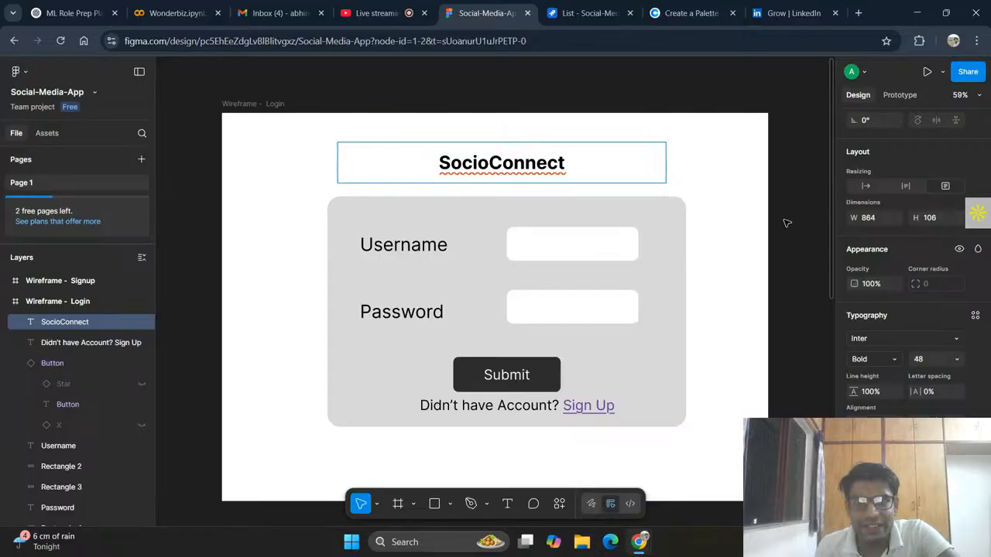
scroll(597, 398, "down", 1)
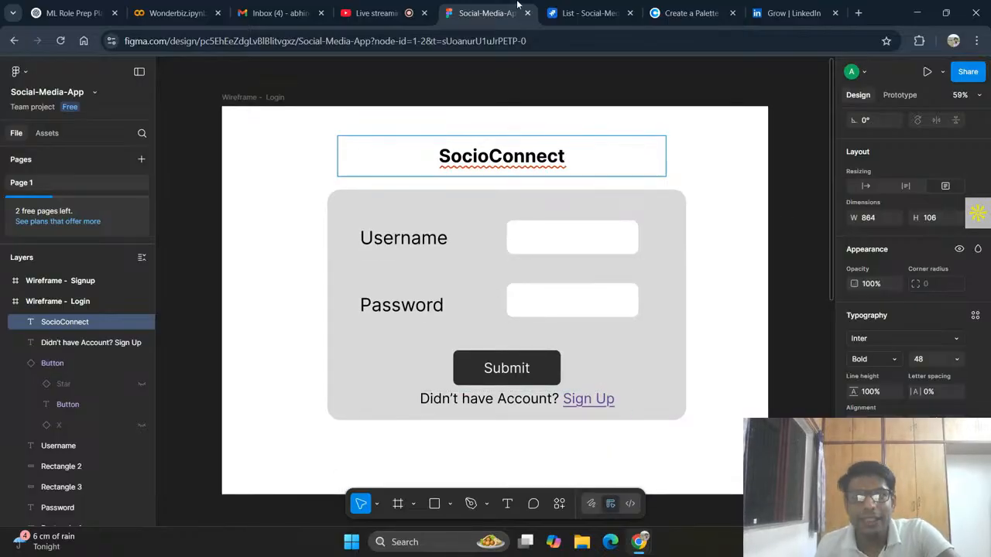
Step: Switch to Jira and expand the UI/Design work item and its Design Wireframe task in the project list
left_click(589, 13)
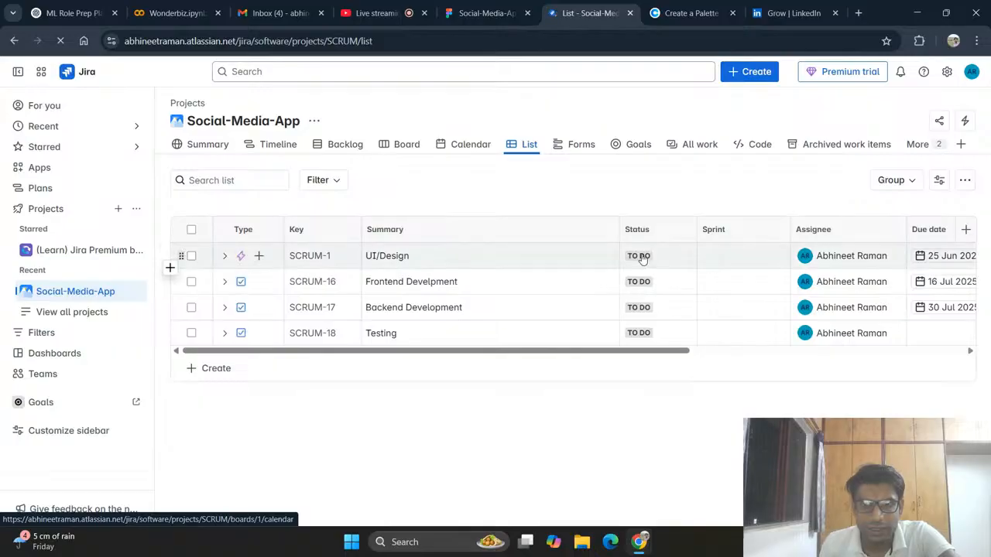
left_click(642, 257)
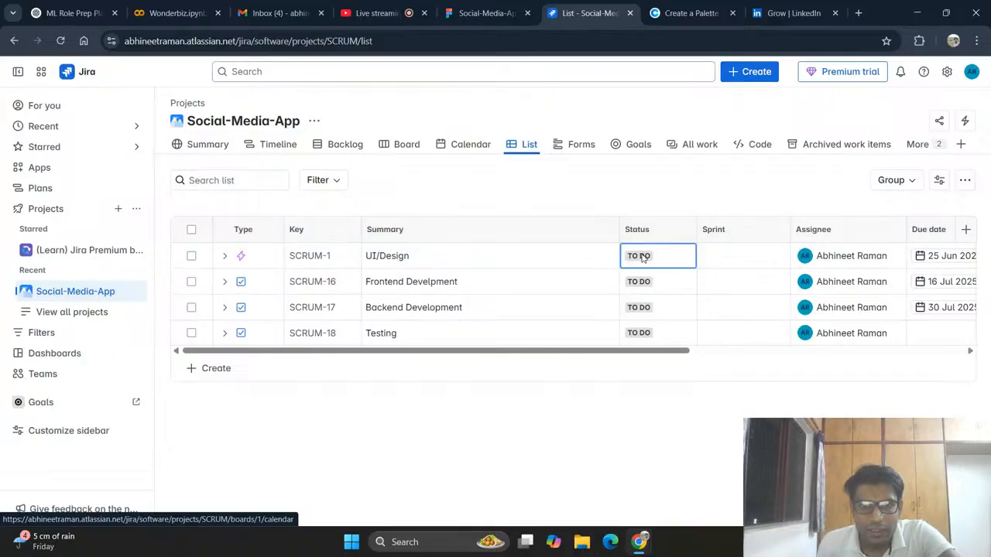
left_click(227, 260)
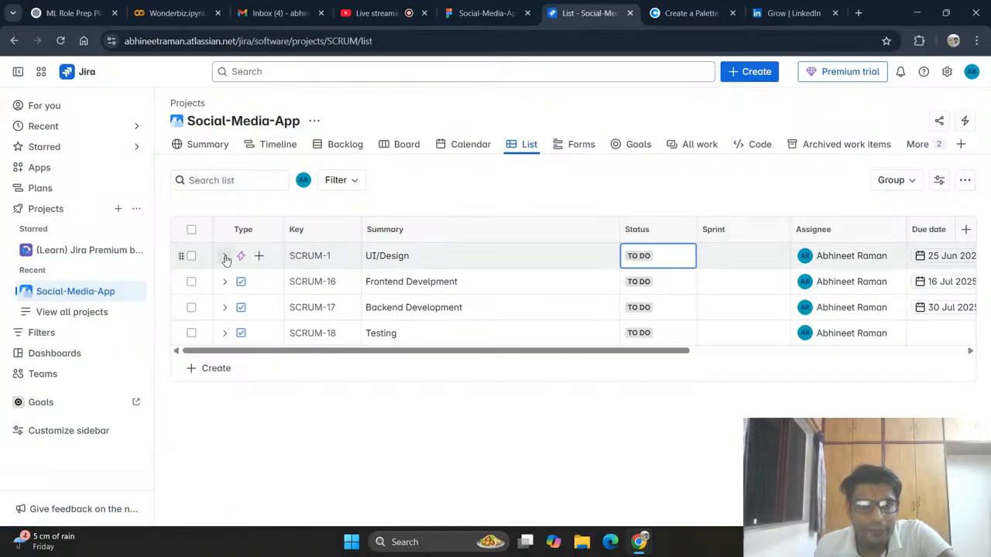
left_click(225, 259)
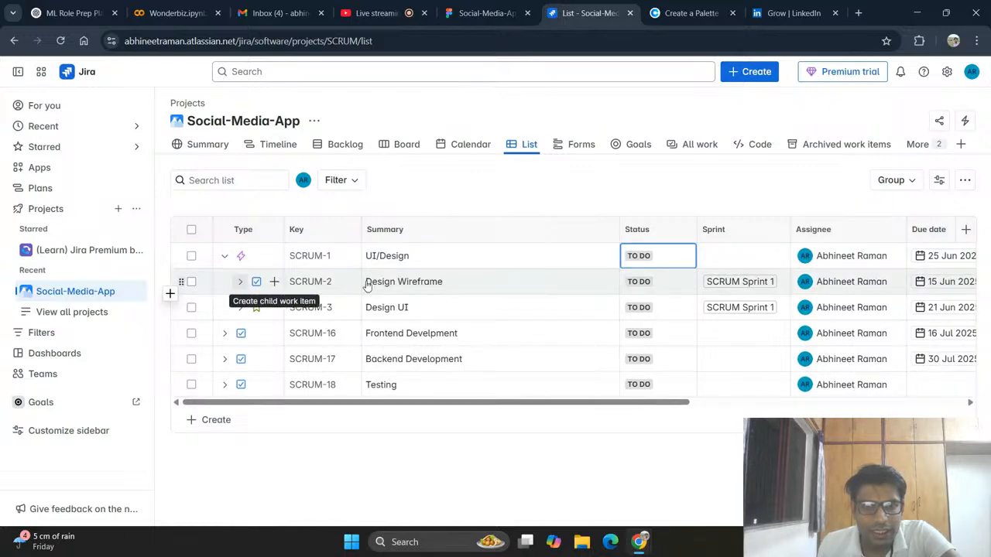
left_click(239, 283)
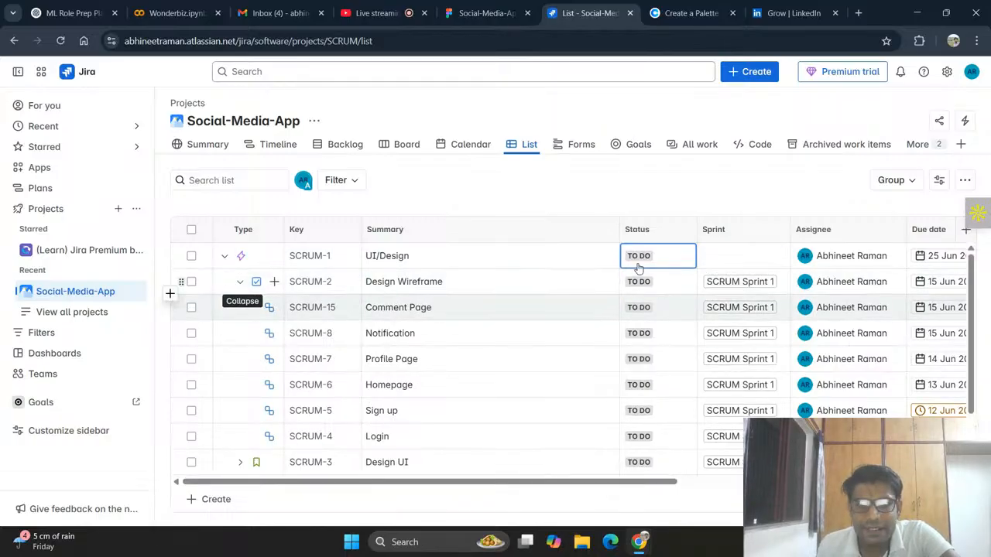
Step: Set the status of both UI/Design and Design Wireframe to In Progress
left_click(639, 265)
left_click(657, 310)
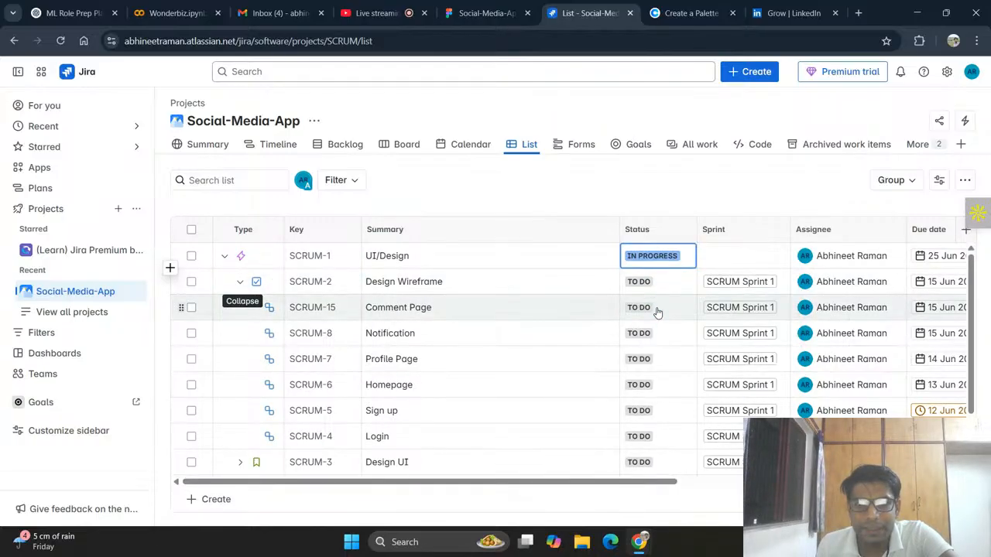
left_click(639, 282)
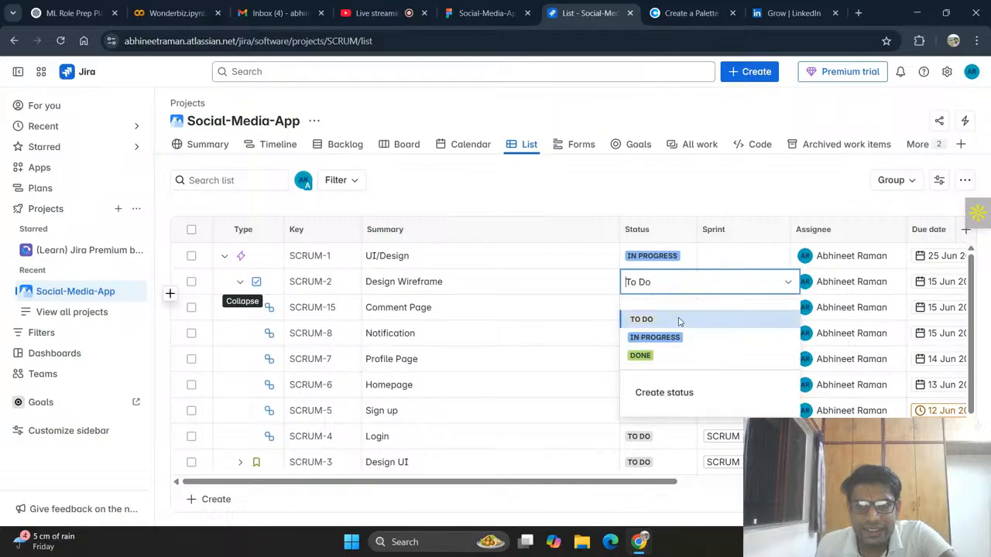
left_click(657, 338)
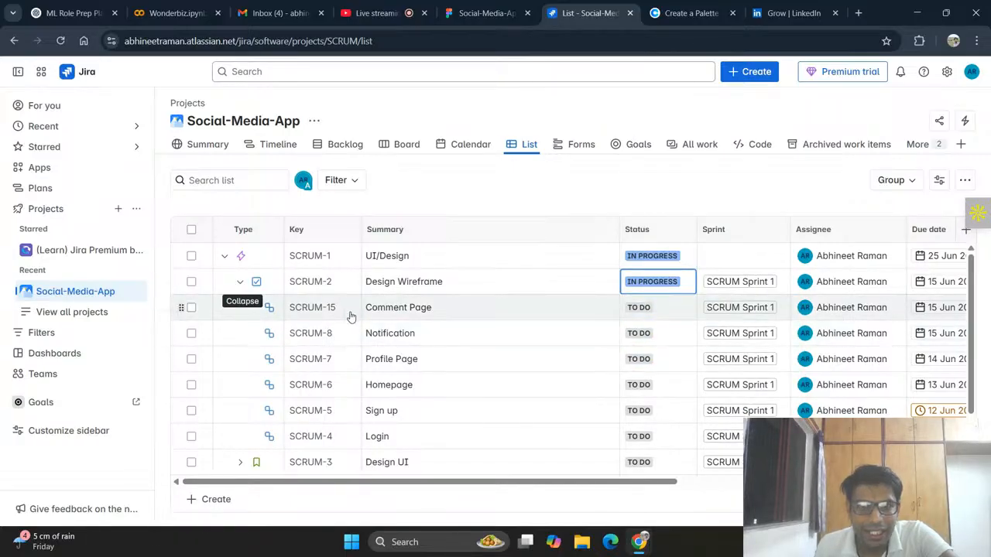
Step: Set the Login subtask's status to Done and the Sign up subtask's status to In Progress
scroll(565, 423, "down", 1)
left_click(638, 371)
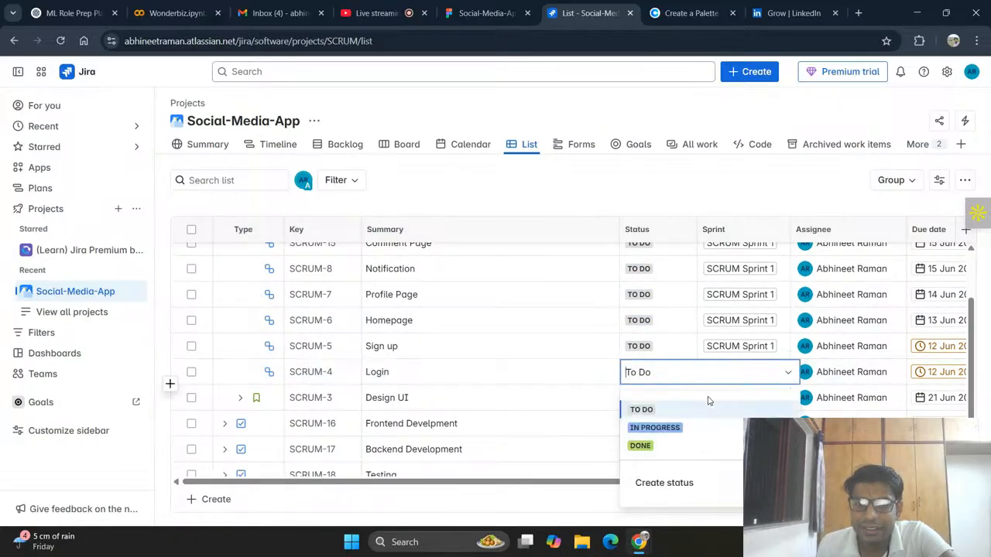
left_click(643, 446)
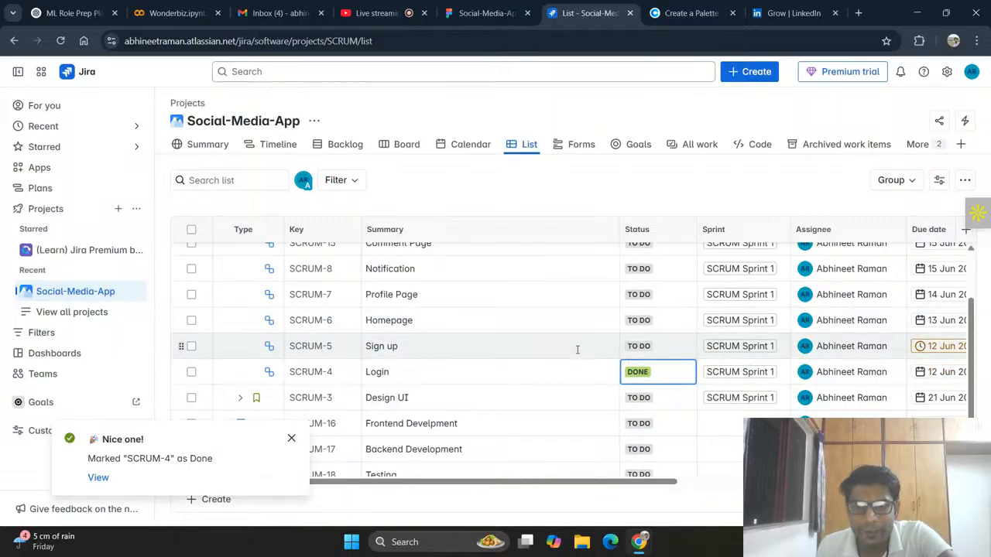
left_click(638, 347)
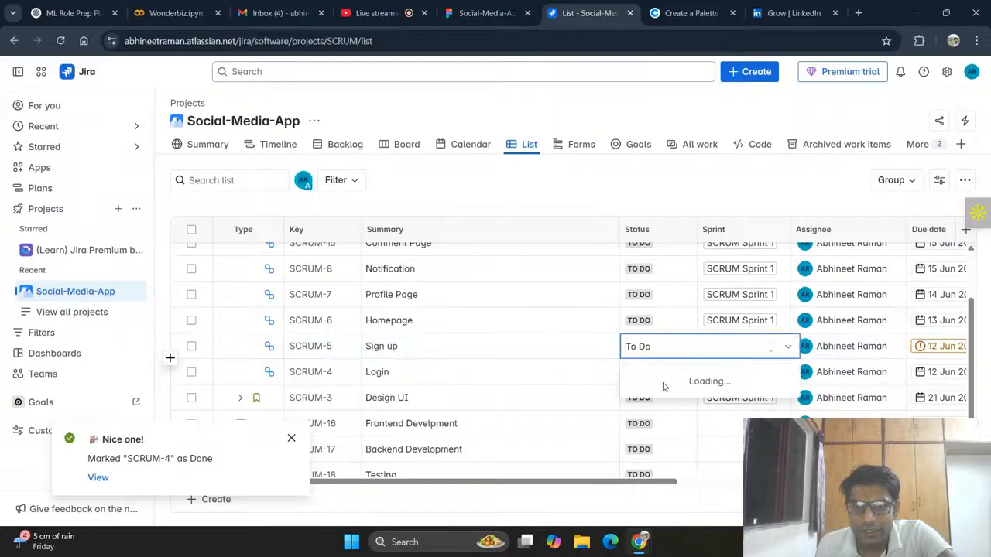
left_click(662, 401)
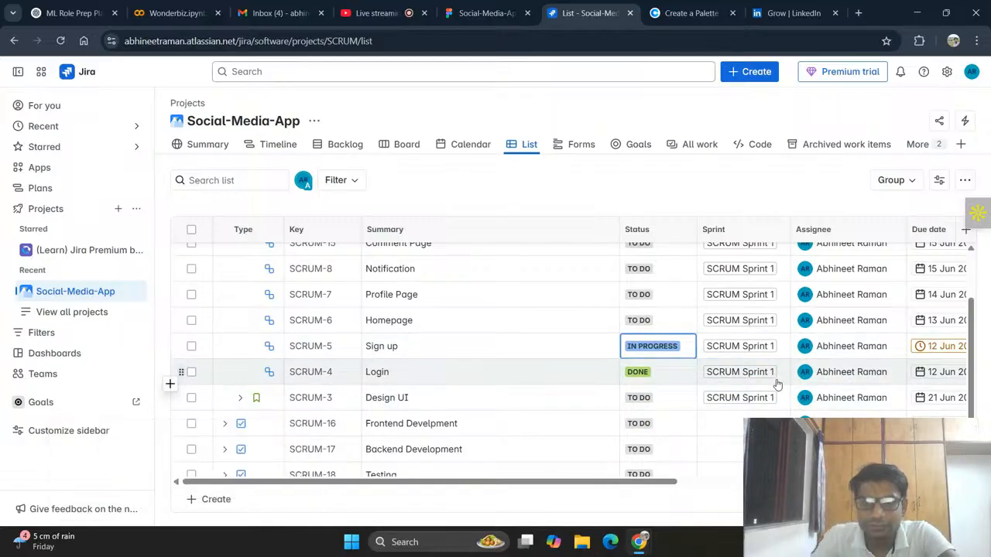
scroll(777, 385, "right", 3)
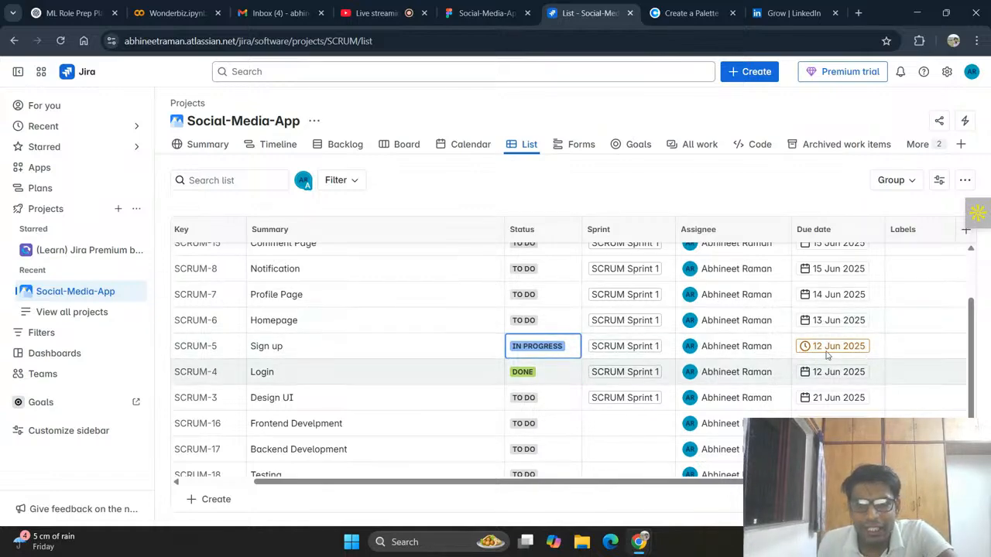
left_click(625, 429)
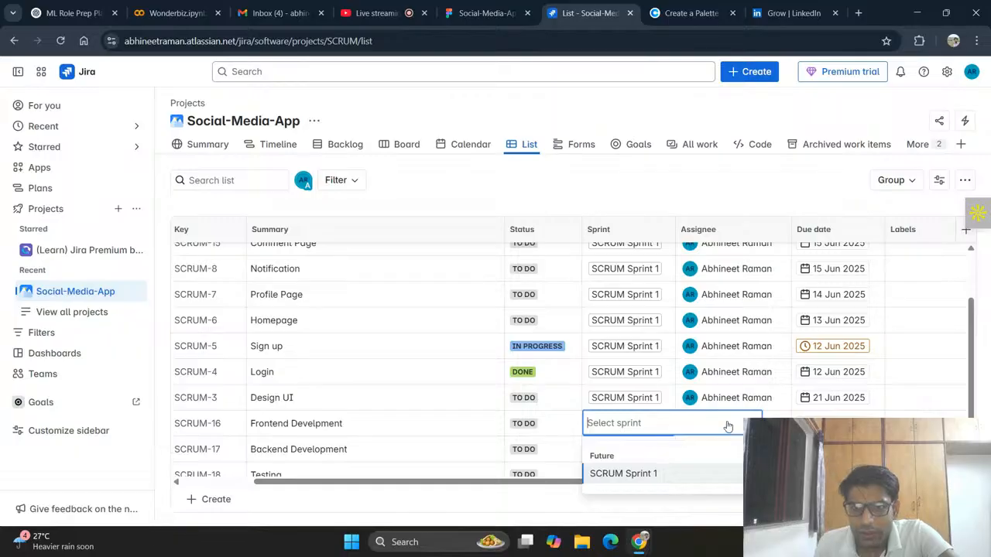
left_click(734, 494)
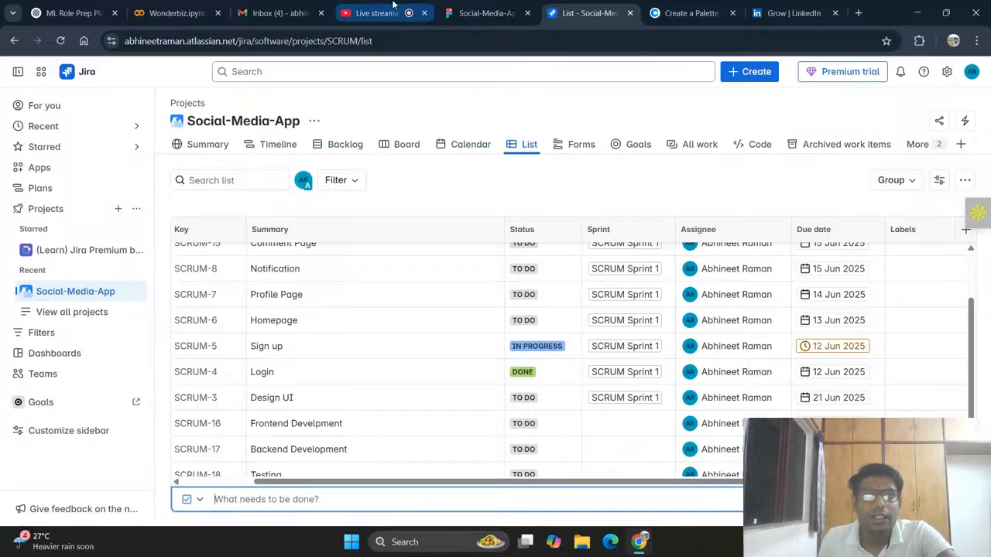
Step: Switch to Figma, finish editing the SocioConnect title and deselect it
left_click(488, 13)
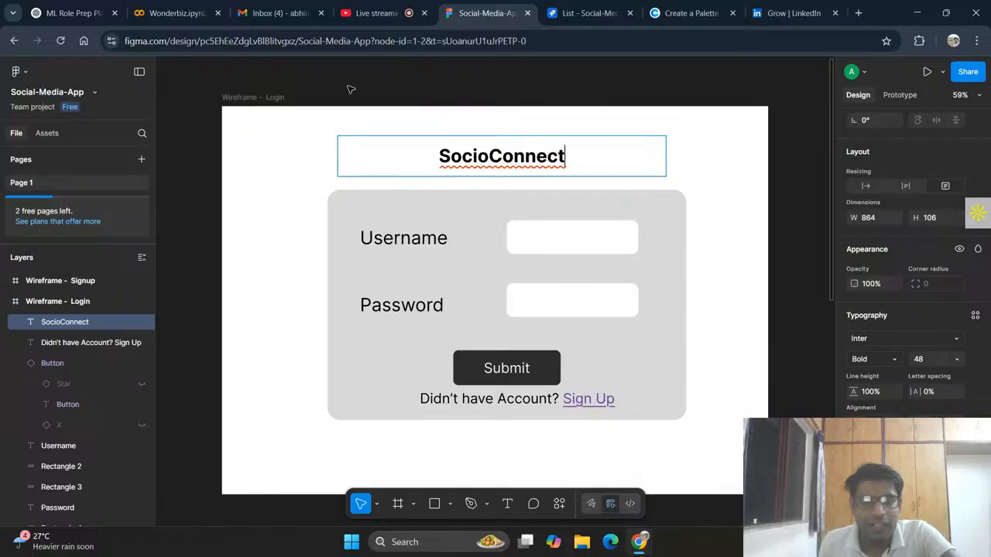
key("Escape")
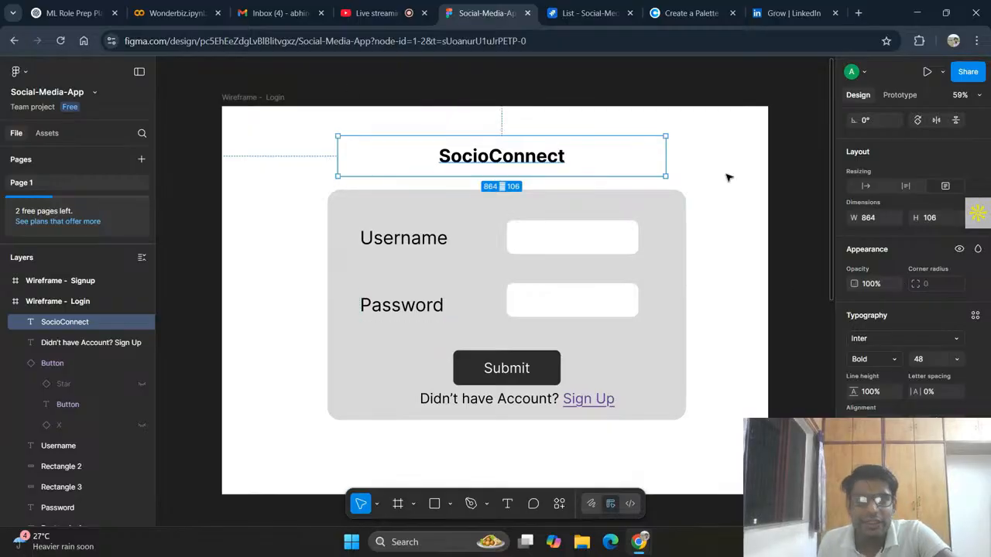
left_click(796, 226)
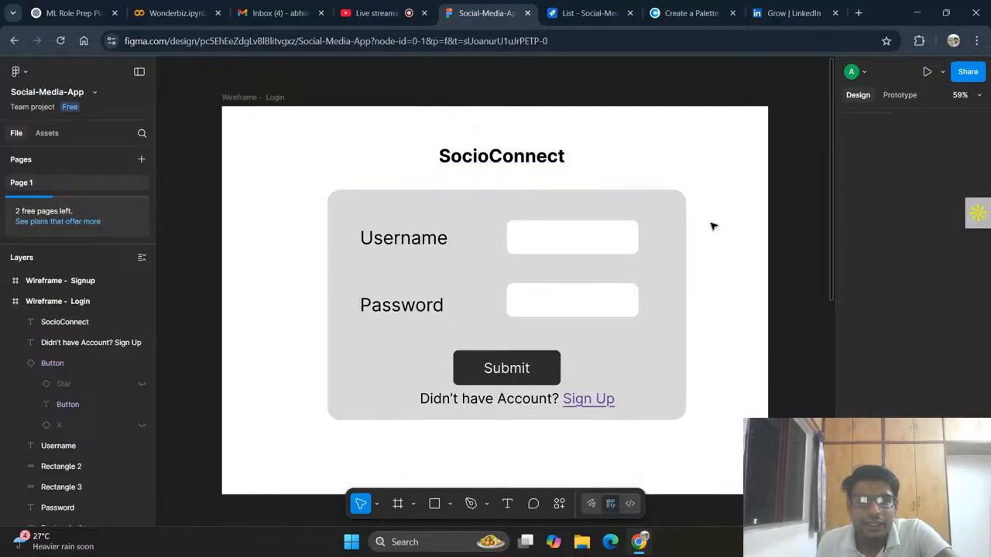
Step: Delete the empty Wireframe - Signup frame below the login wireframe
left_click(235, 96)
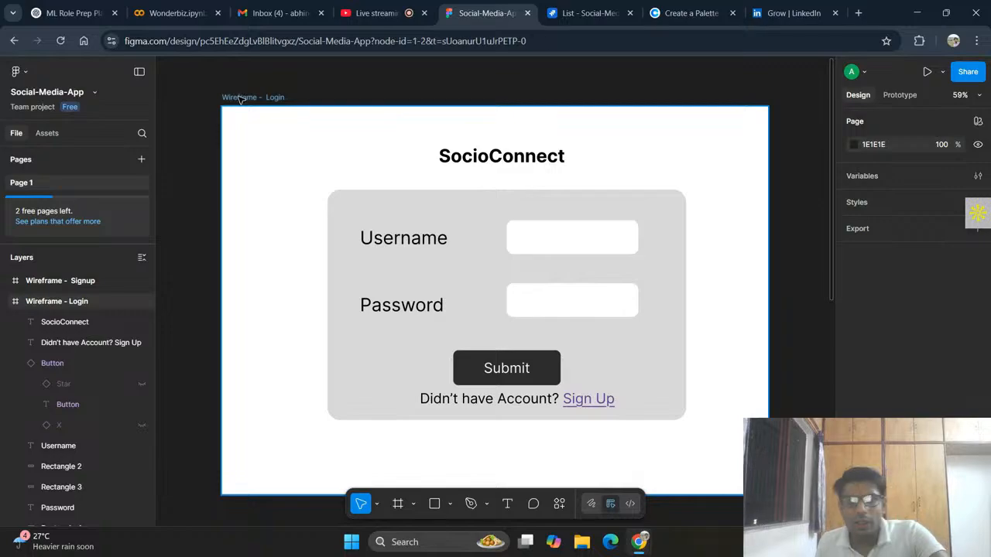
scroll(433, 191, "down", 1)
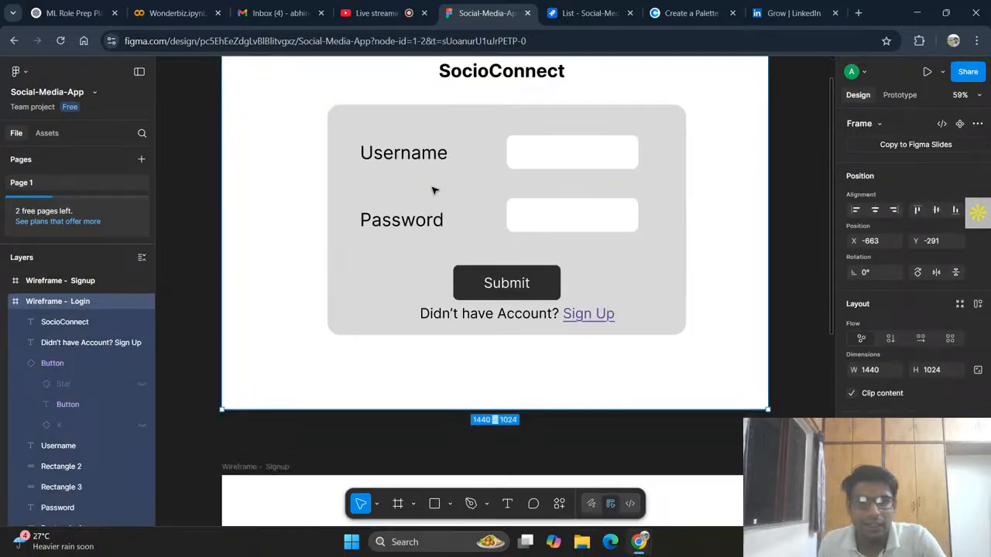
scroll(447, 225, "down", 5)
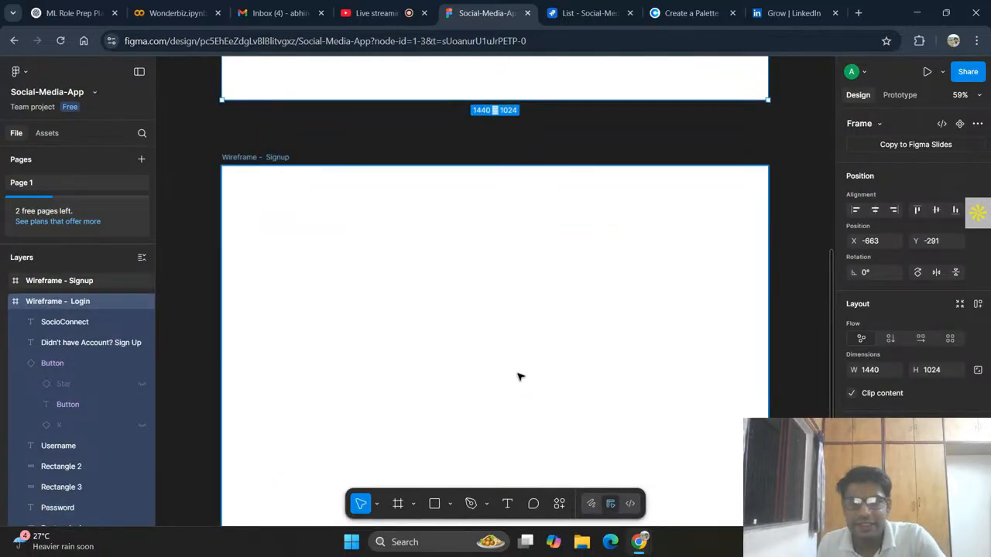
left_click(518, 377)
key("Delete")
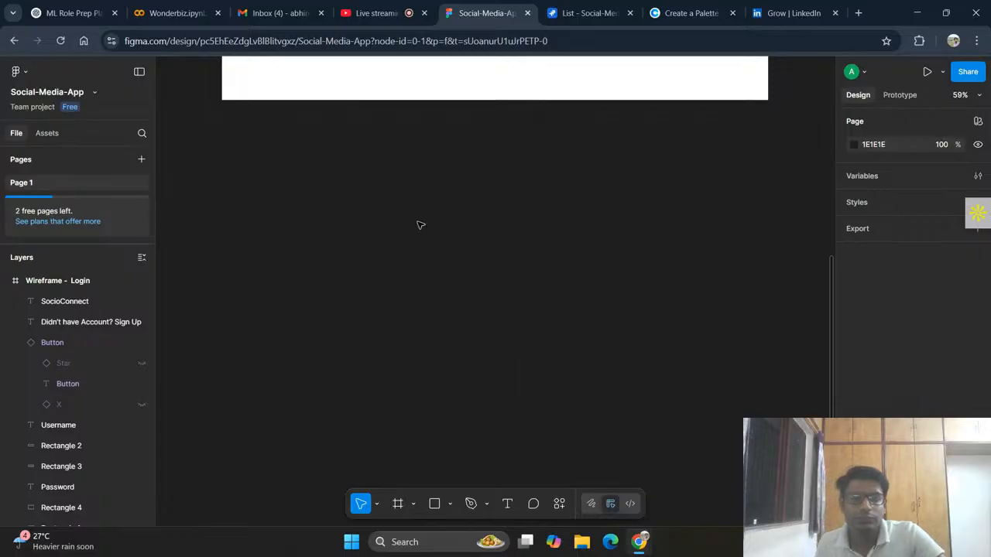
Step: Duplicate the Wireframe - Login frame and place the copy directly below the original at X -663, Y 865
key("ctrl+d")
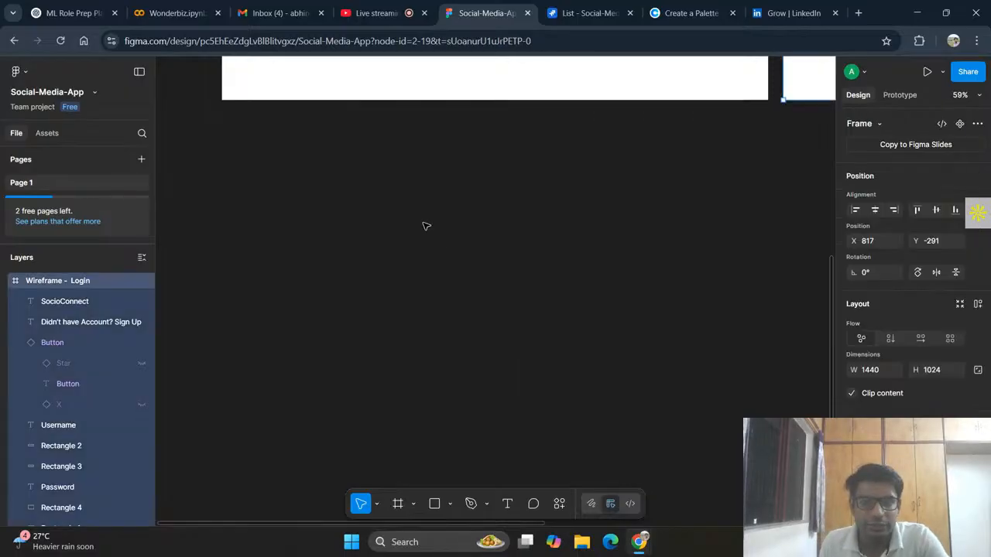
left_click_drag(819, 80, 256, 454)
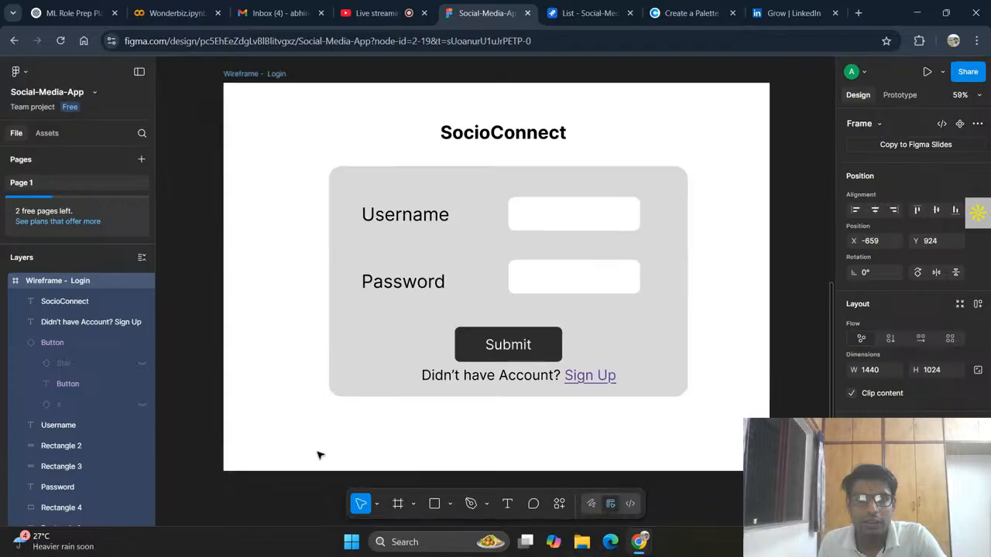
scroll(378, 439, "up", 1)
scroll(376, 436, "up", 1)
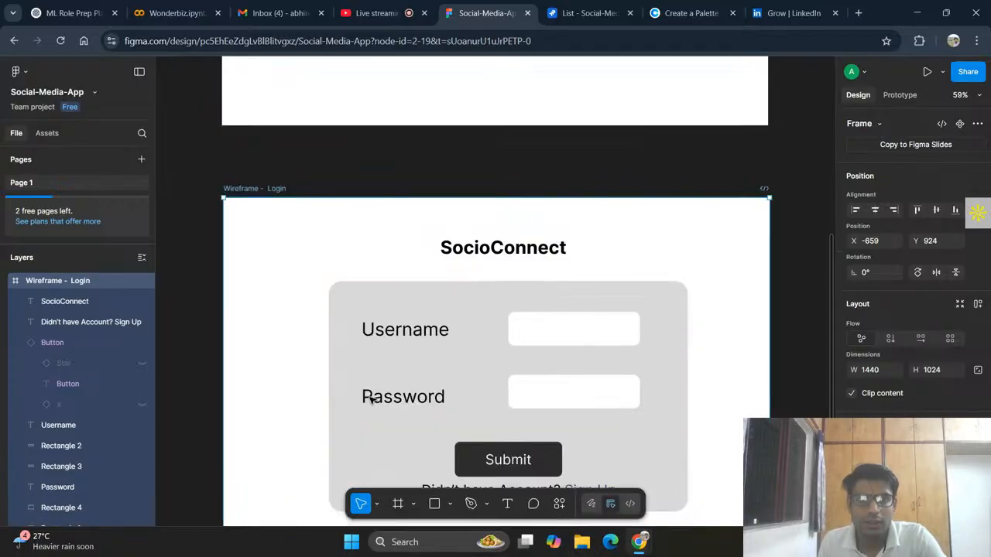
scroll(370, 395, "down", 5)
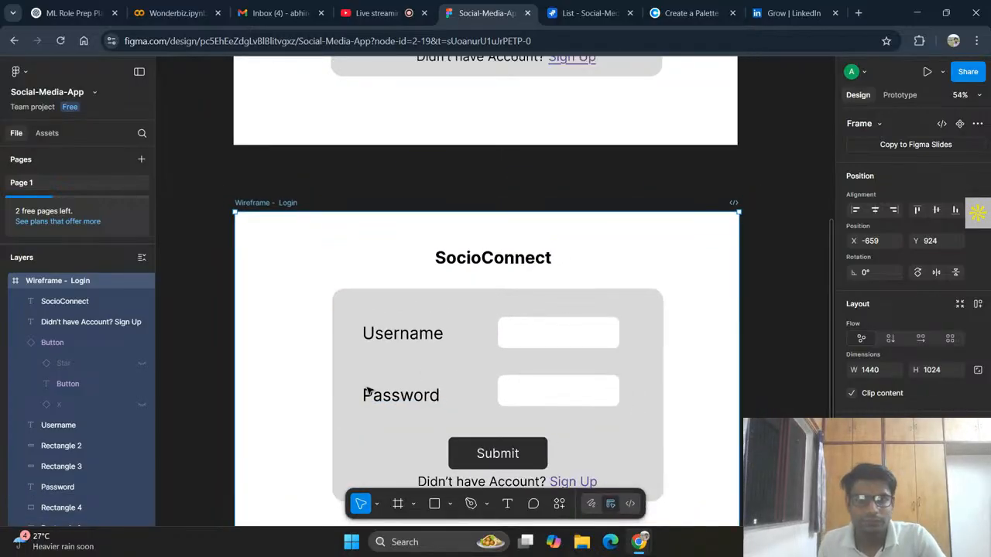
left_click_drag(313, 346, 315, 334)
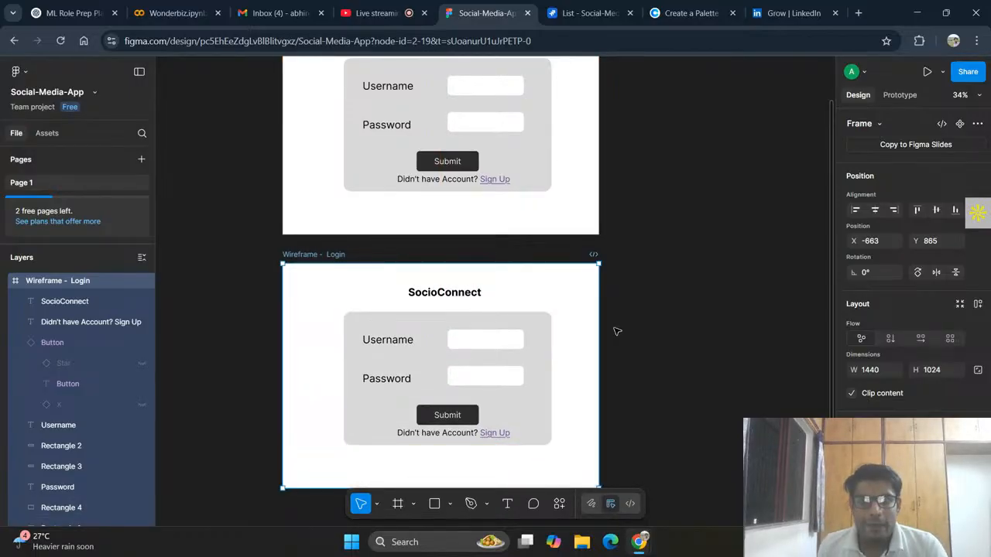
Step: Undo the last move of the duplicated login frame
scroll(617, 331, "up", 3)
scroll(617, 331, "up", 2)
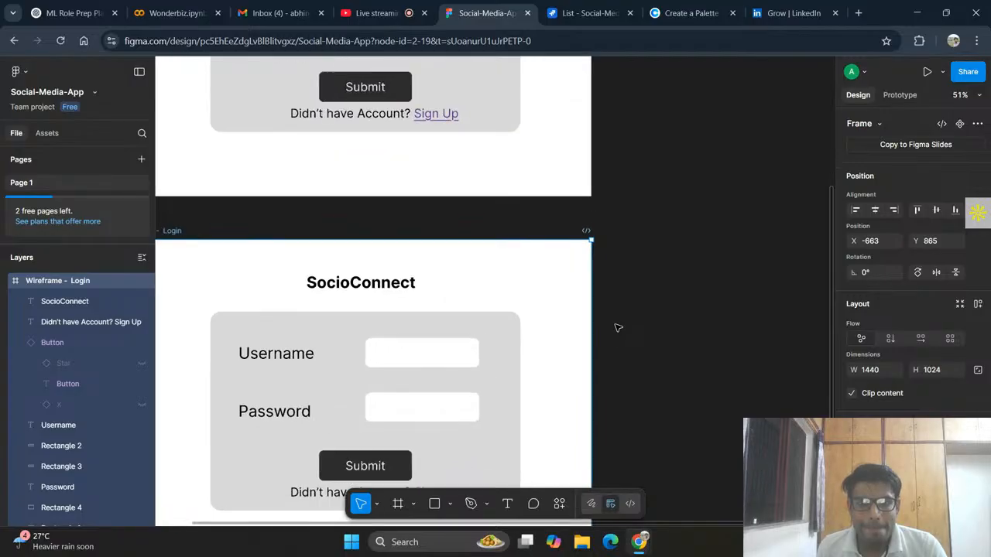
key("ctrl+z")
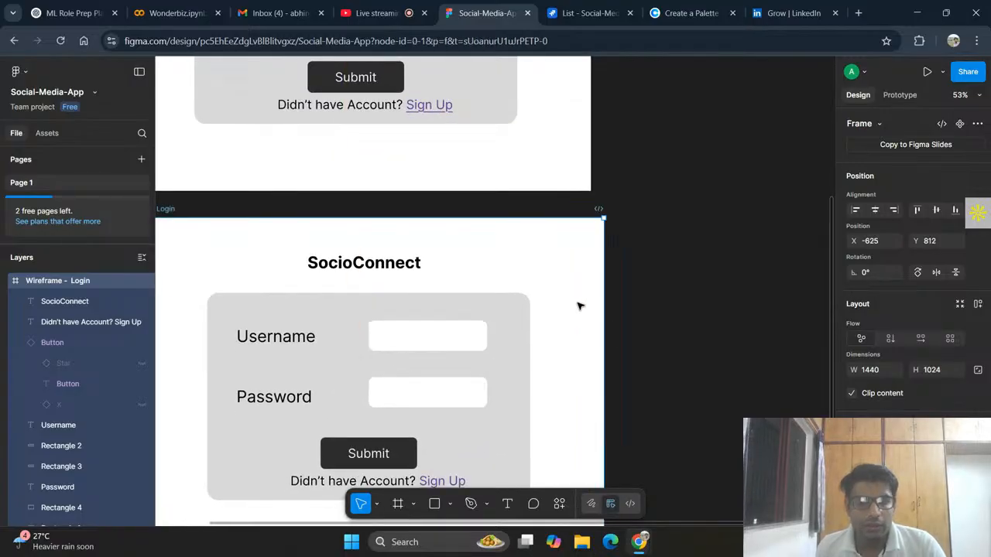
key("Escape")
key("ctrl+shift+z")
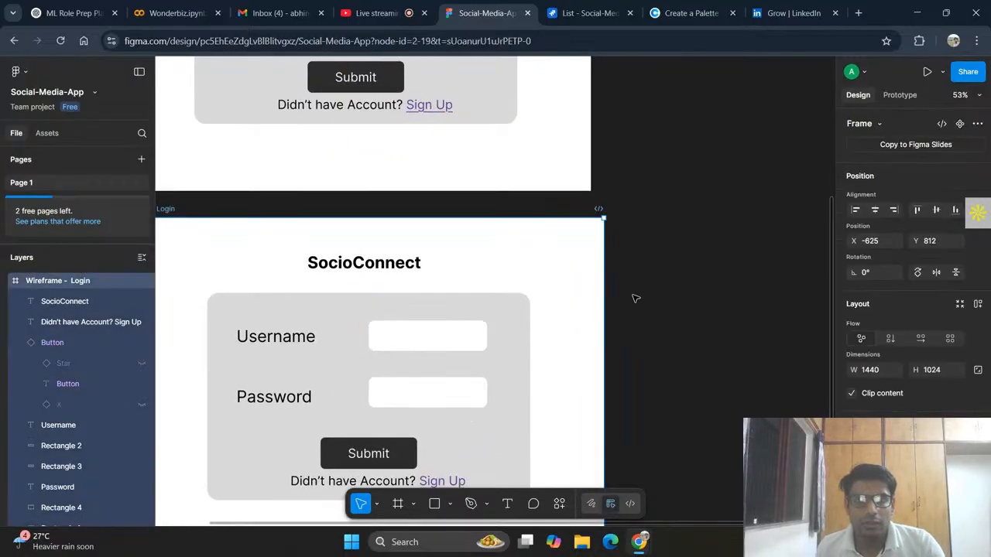
key("ctrl+shift+z")
Step: Shorten "Didn't have Account?" to "Have Account?" in the text below the duplicated frame's Submit button
scroll(651, 294, "down", 3)
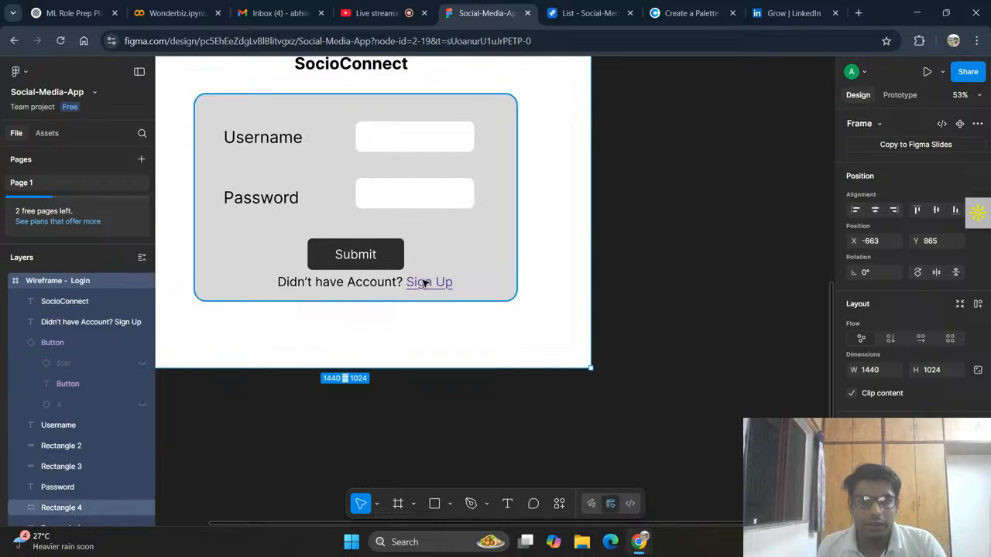
scroll(496, 322, "left", 3)
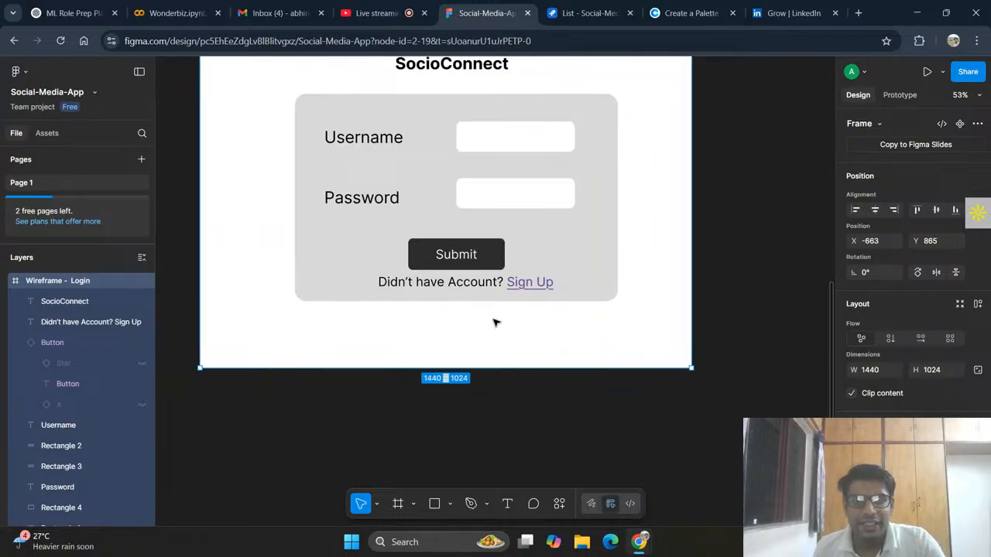
scroll(496, 323, "up", 2)
left_click(418, 353)
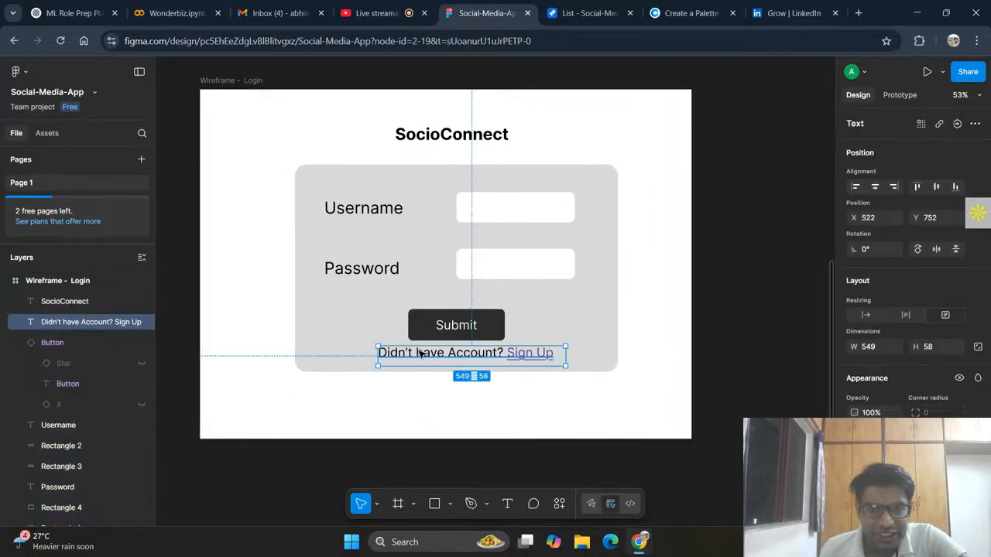
double_click(419, 353)
left_click_drag(423, 353, 381, 353)
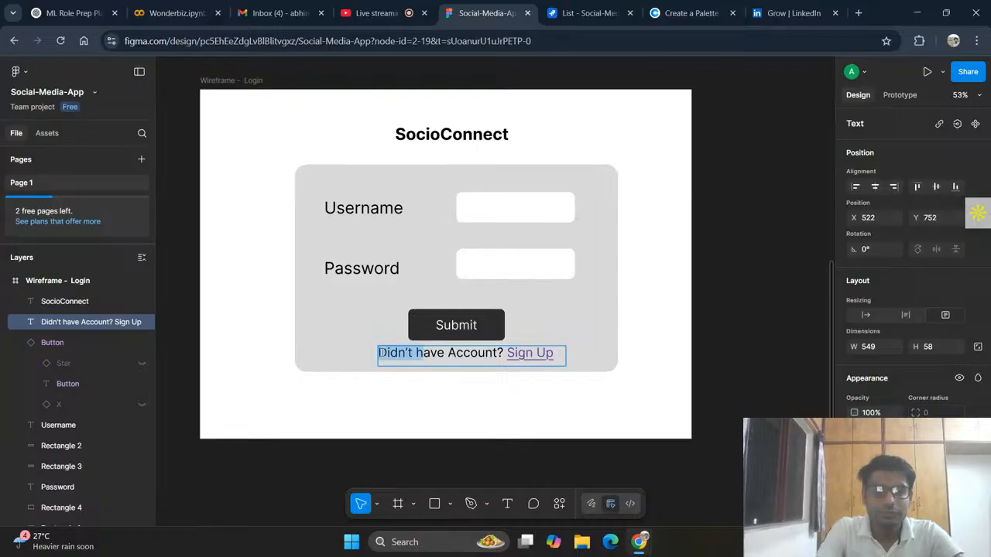
type("H")
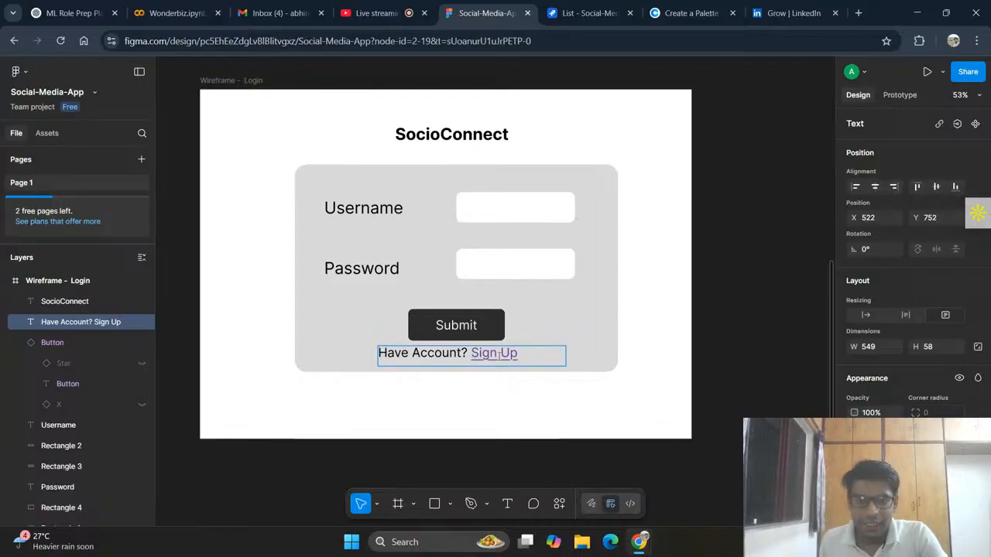
left_click_drag(518, 353, 465, 357)
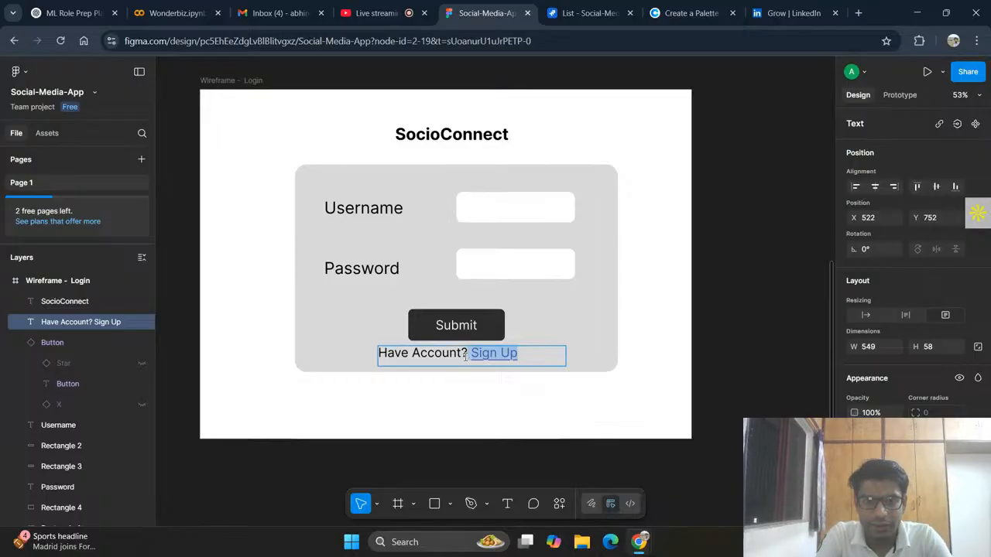
type("L")
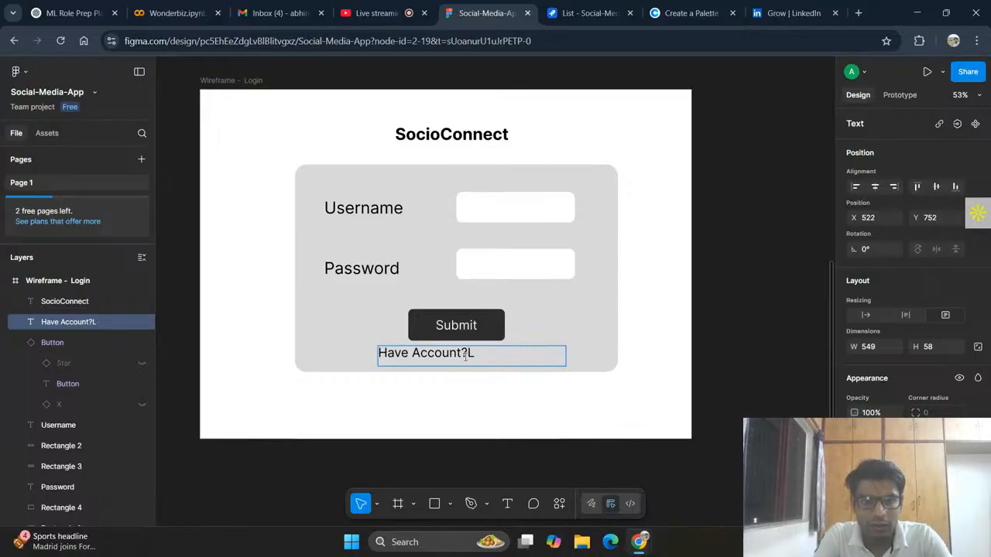
key("ctrl+z")
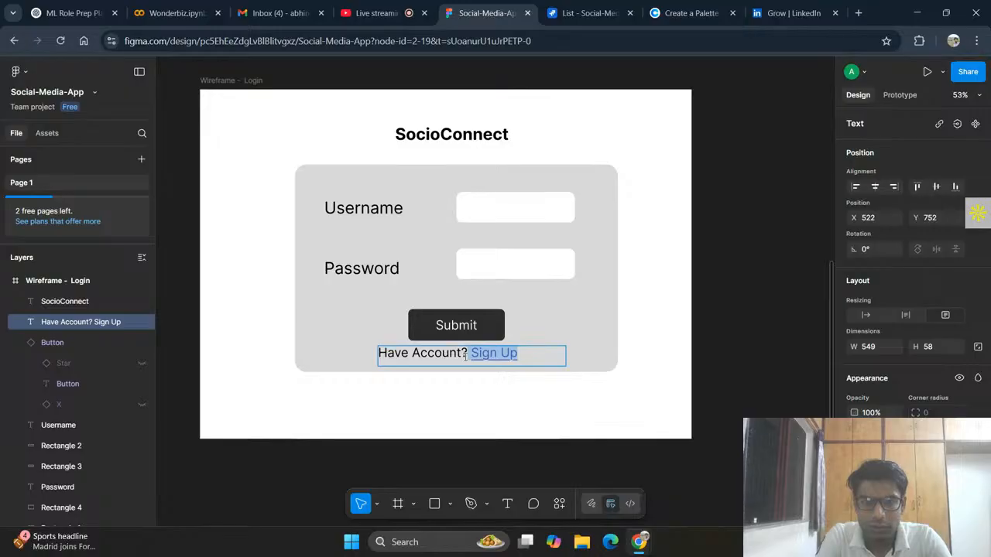
Step: Replace the linked words "Sign Up" with "Login" in the "Have Account?" text below the duplicated frame's Submit button
left_click(521, 353)
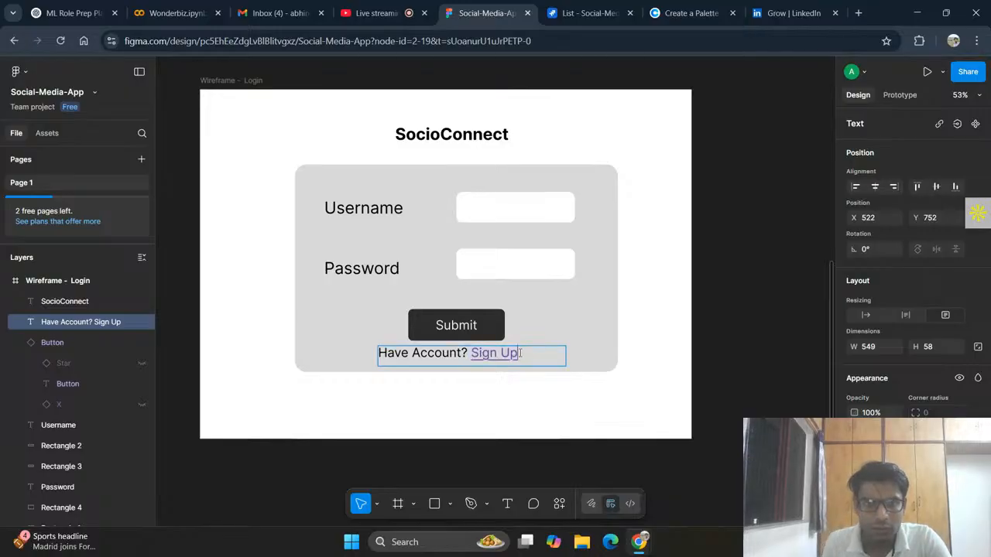
left_click_drag(521, 353, 472, 353)
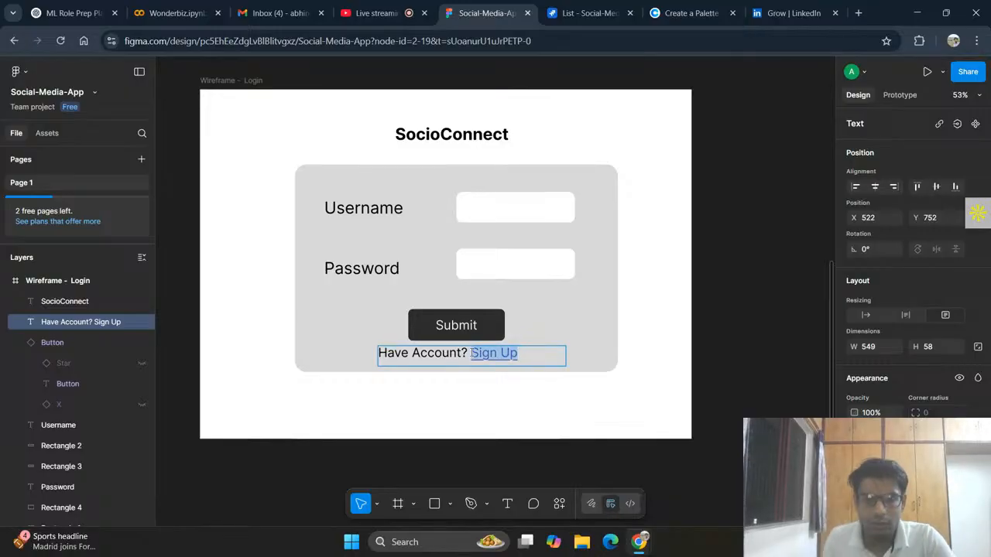
type("Login")
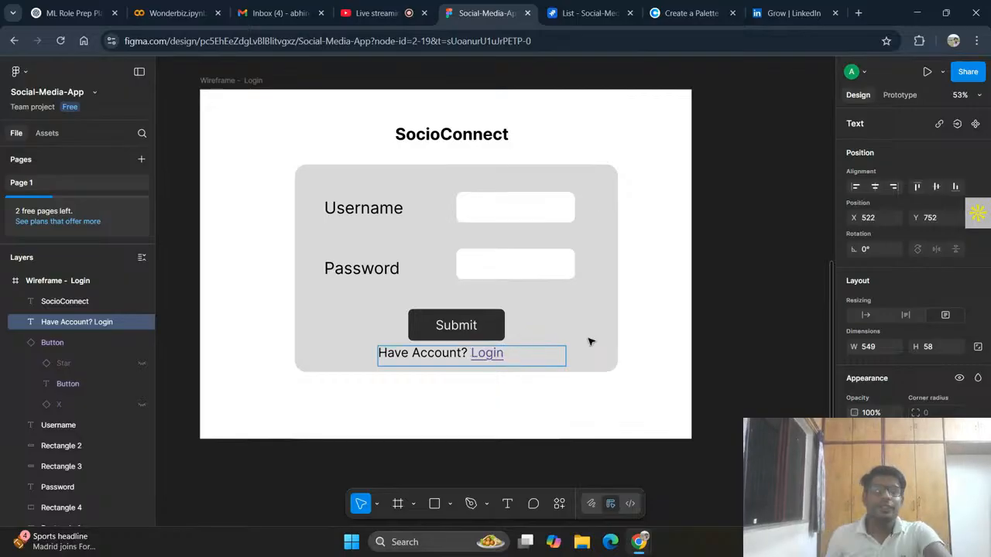
key("Escape")
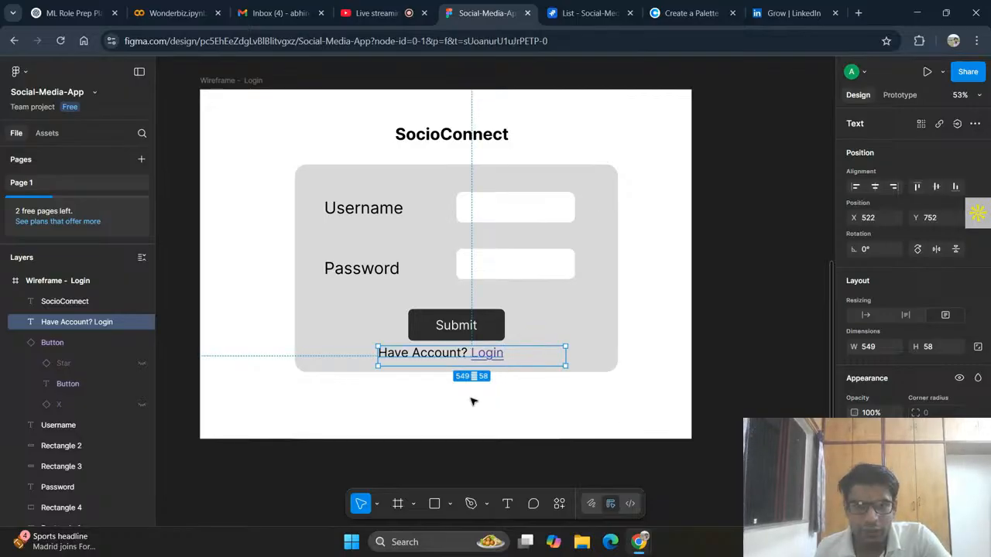
Step: Move the "Have Account? Login" text to X 573, Y 770 so it sits more centrally beneath the Submit button
left_click(530, 416)
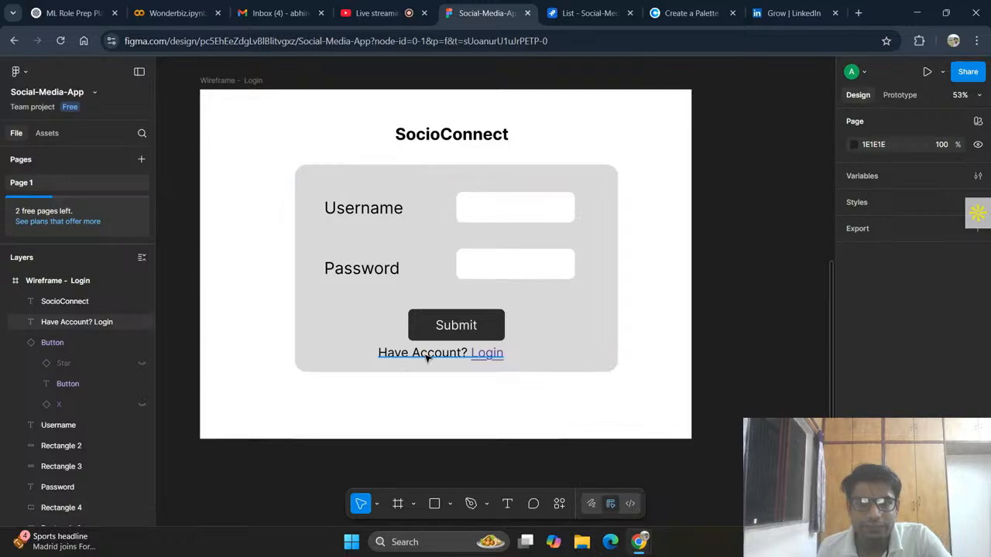
left_click_drag(427, 358, 446, 366)
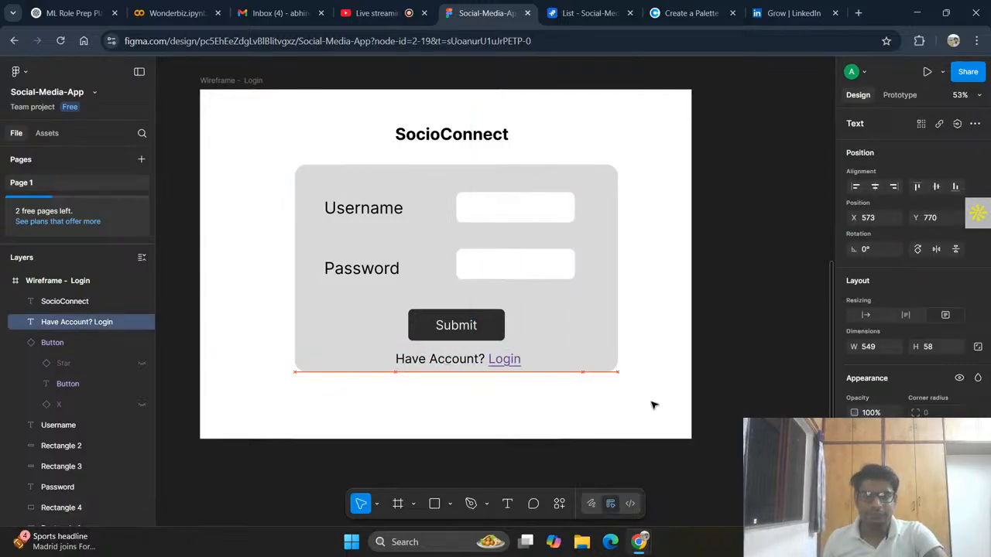
left_click(735, 346)
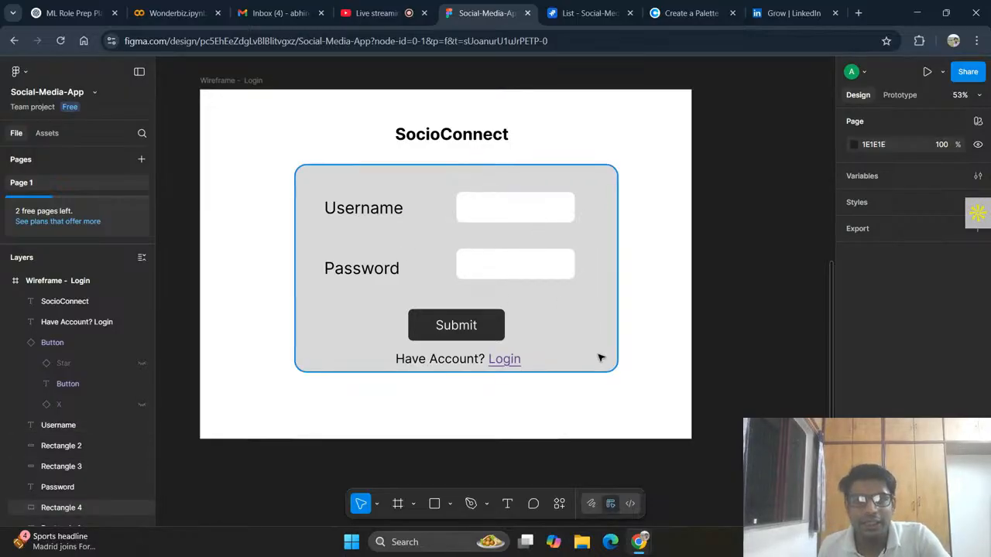
left_click(354, 215)
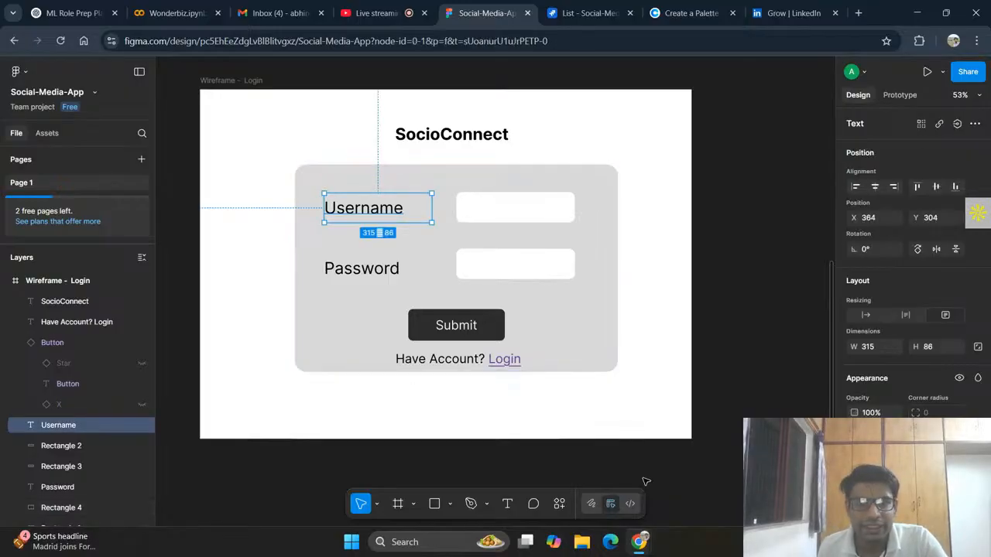
left_click(240, 166)
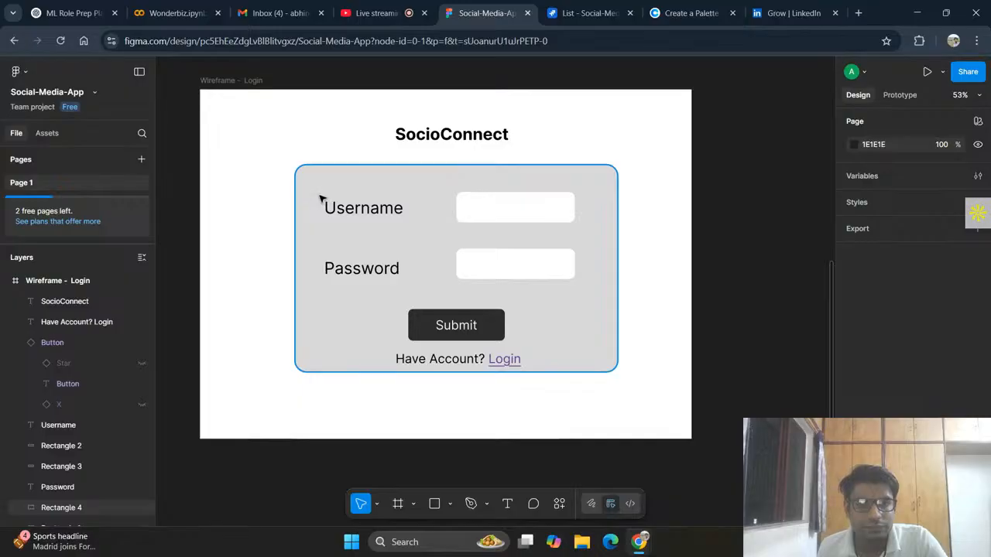
left_click(507, 283)
left_click_drag(317, 193, 593, 340)
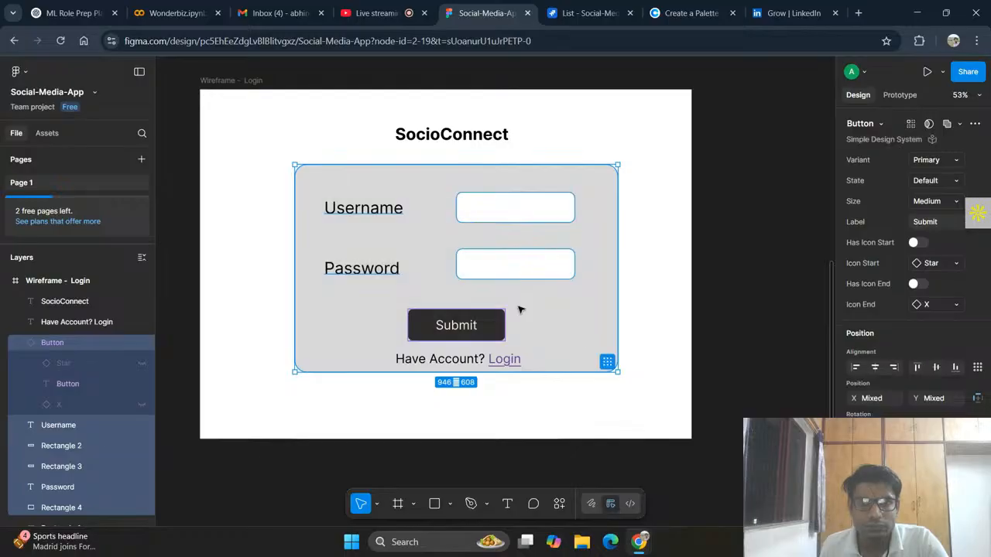
left_click(627, 365)
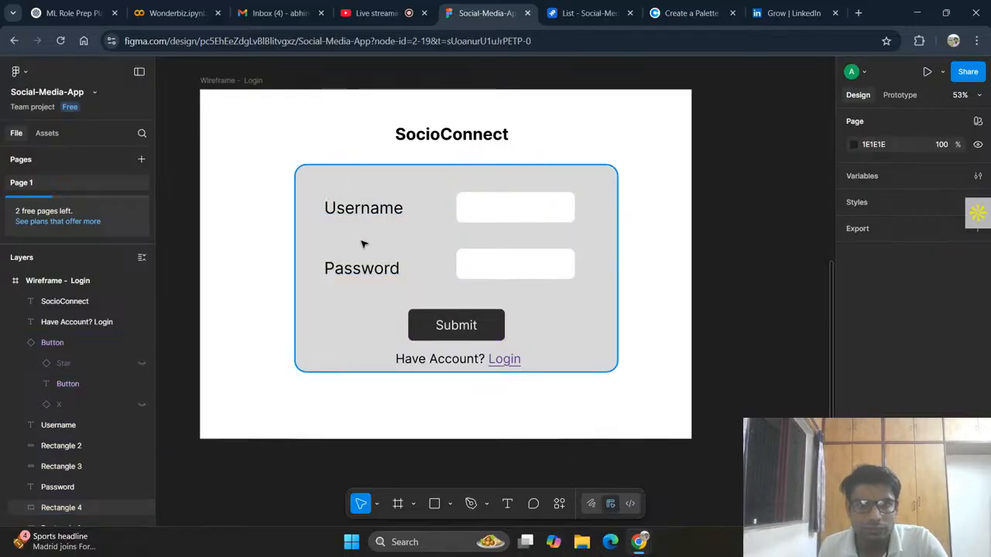
Step: Scale the duplicated frame's Username and Password labels, input boxes, Submit button and Rectangle 4 down together to about 734 × 472
left_click(477, 281)
left_click_drag(317, 193, 582, 348)
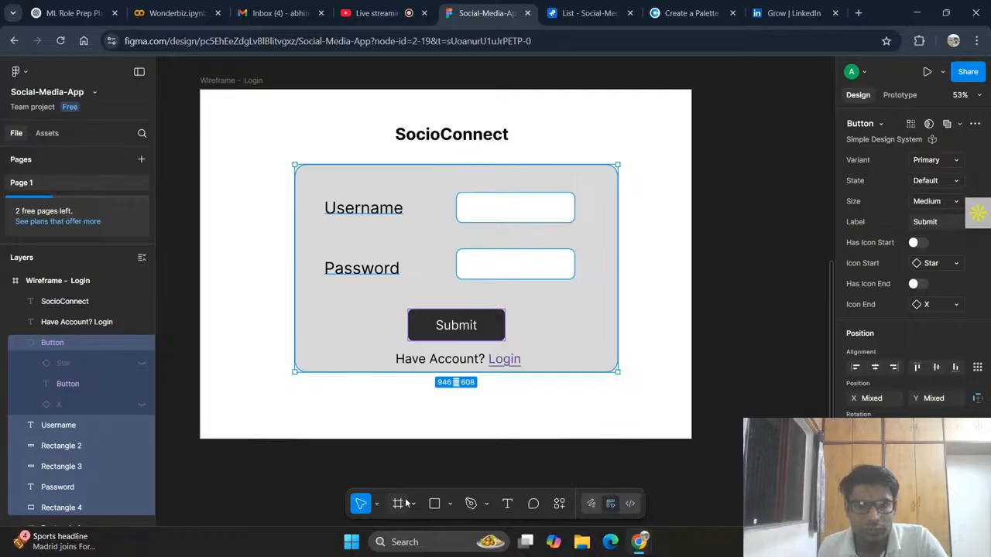
left_click(375, 505)
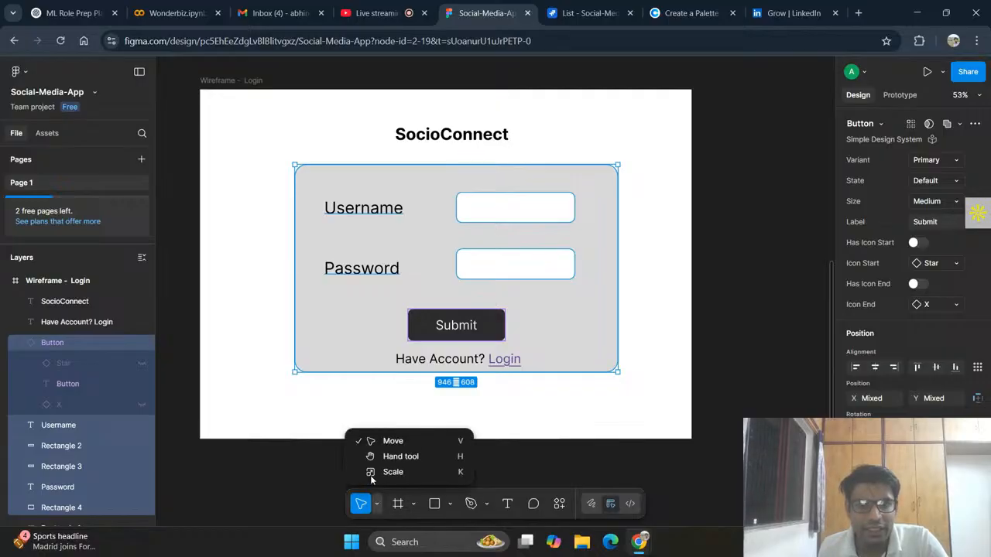
left_click(410, 469)
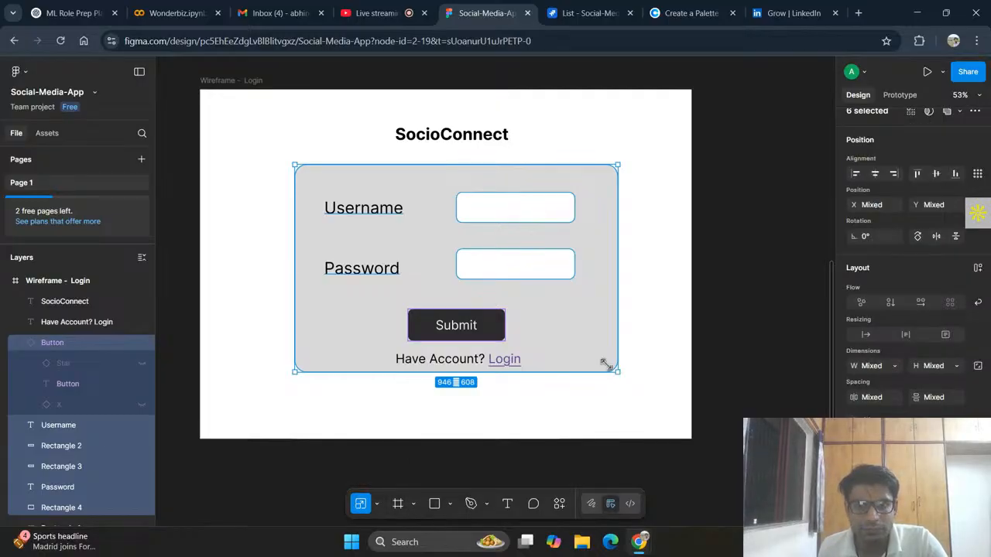
left_click_drag(591, 354, 547, 326)
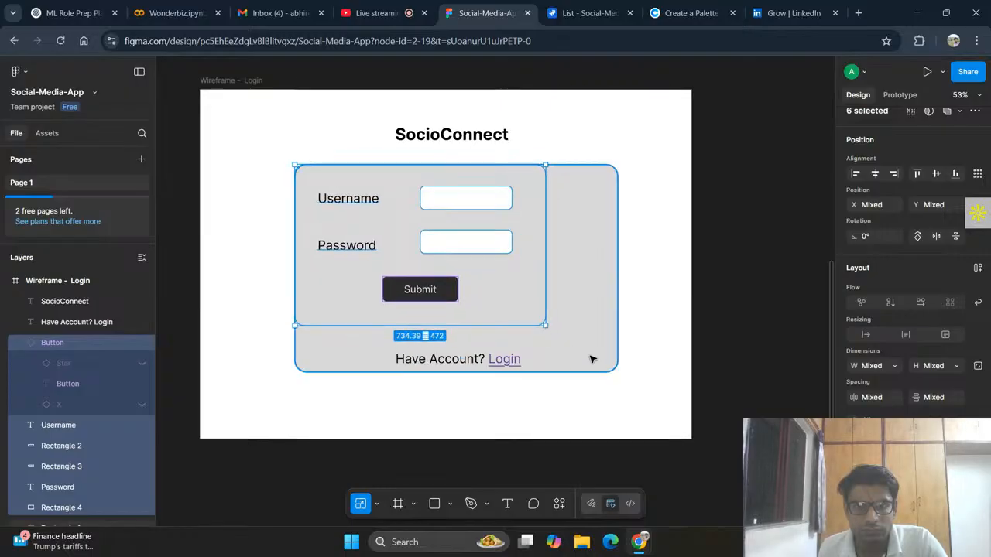
key("ctrl+z")
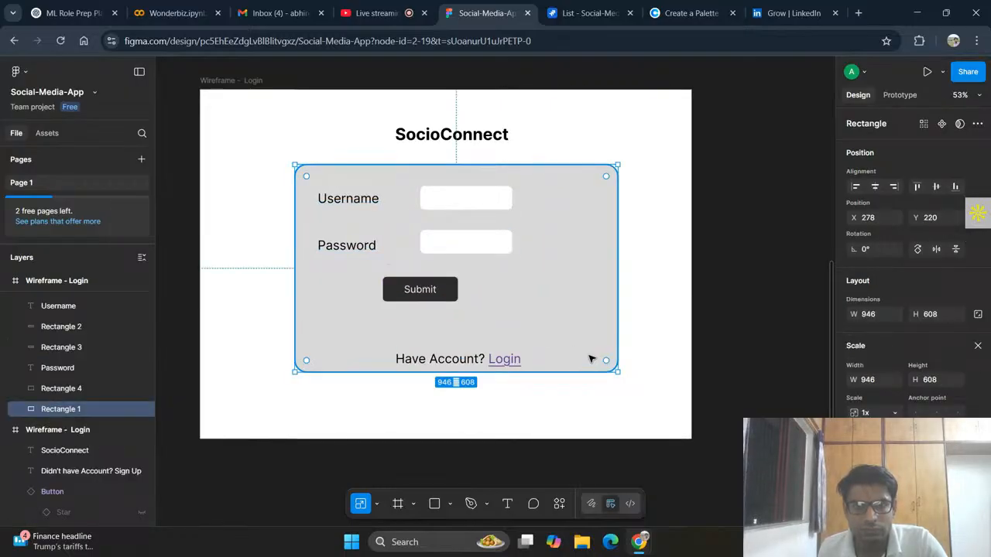